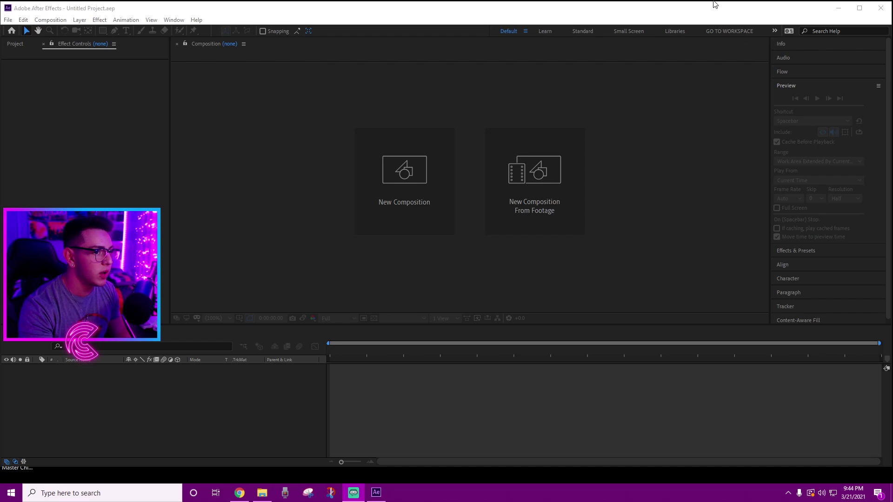
Import the recent Fortnite gameplay MP4 from Quick access's Recent files into the project.
drag(715, 4, 684, 2)
click(7, 16)
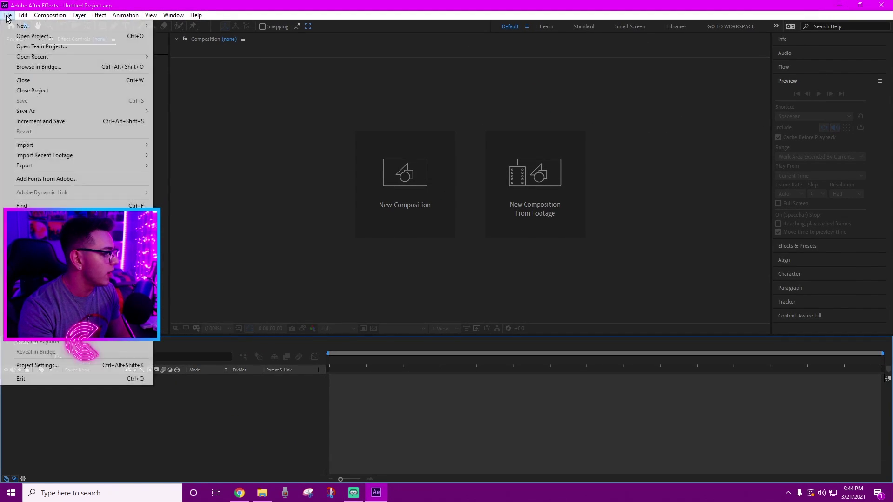
mouse_move(134, 149)
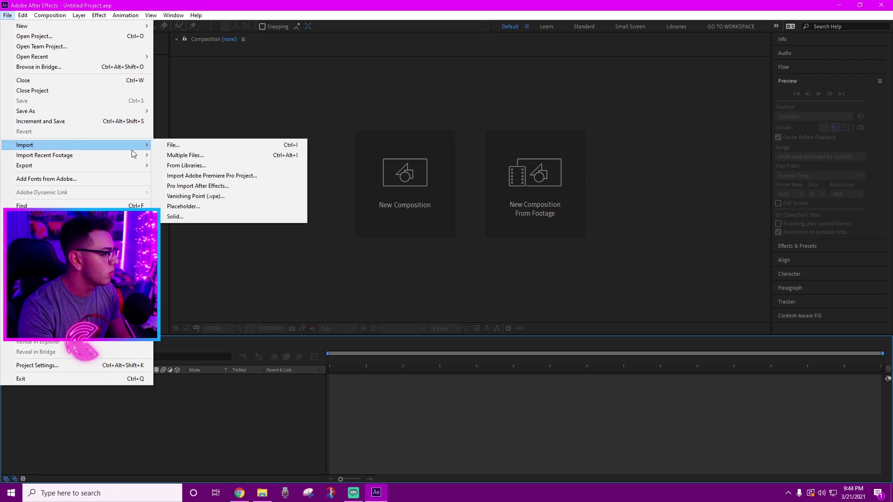
click(234, 145)
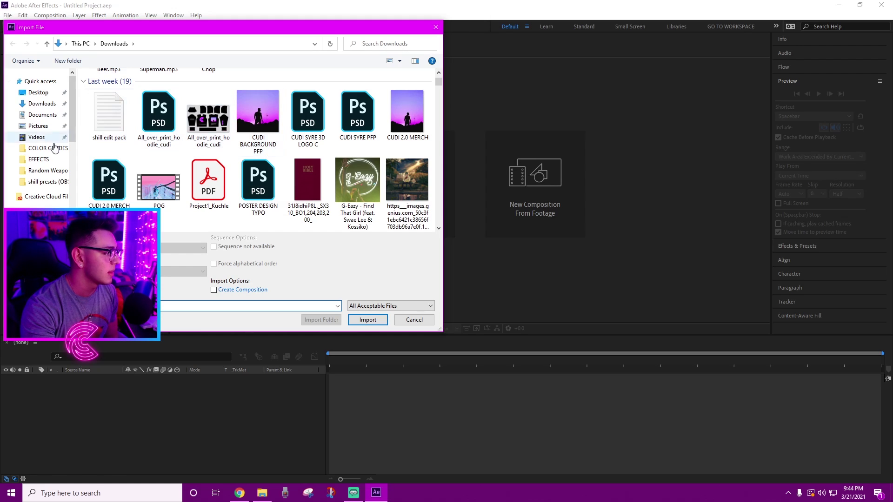
click(40, 82)
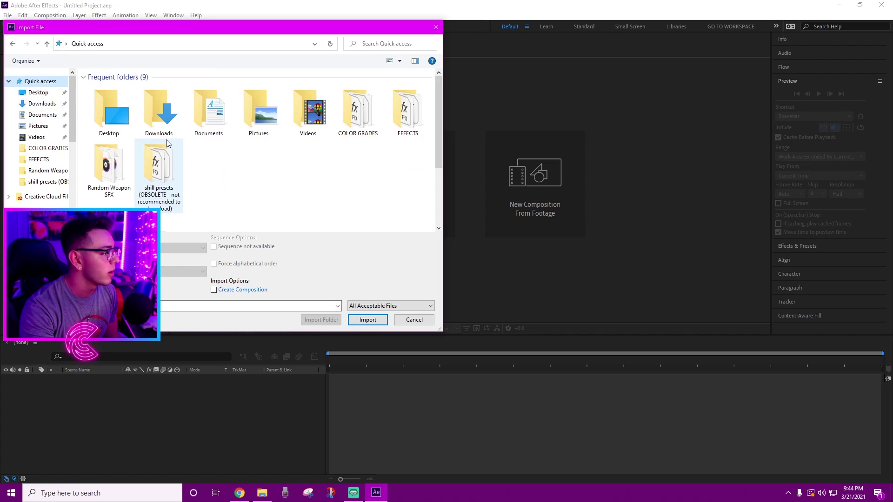
scroll(166, 144, down, 2)
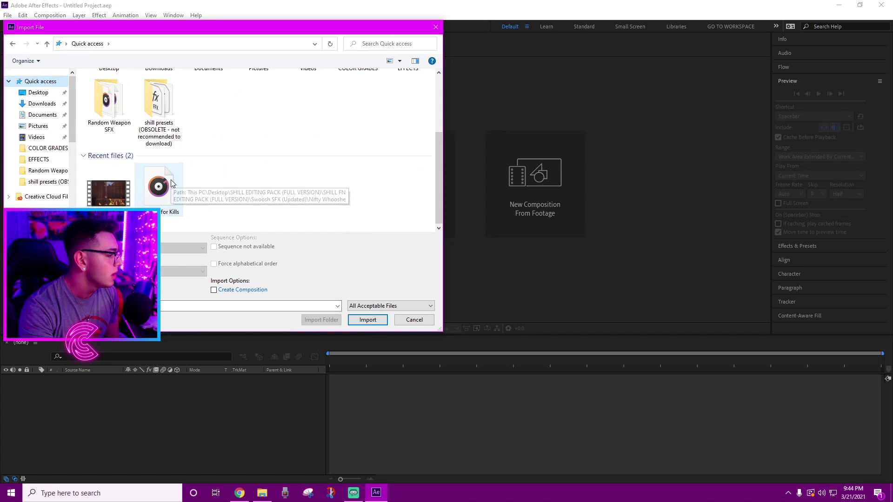
double_click(110, 189)
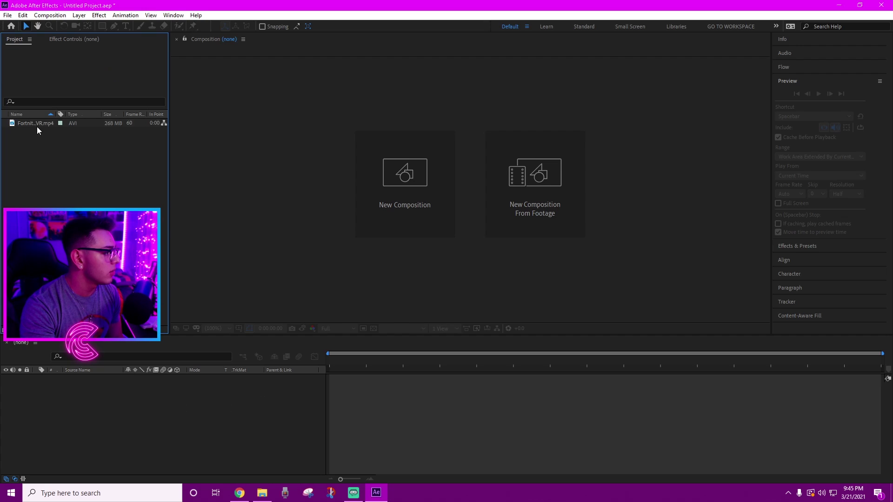
drag(38, 127, 41, 148)
Create a composition from the Fortnite clip and scrub to about 33 seconds.
drag(18, 345, 490, 427)
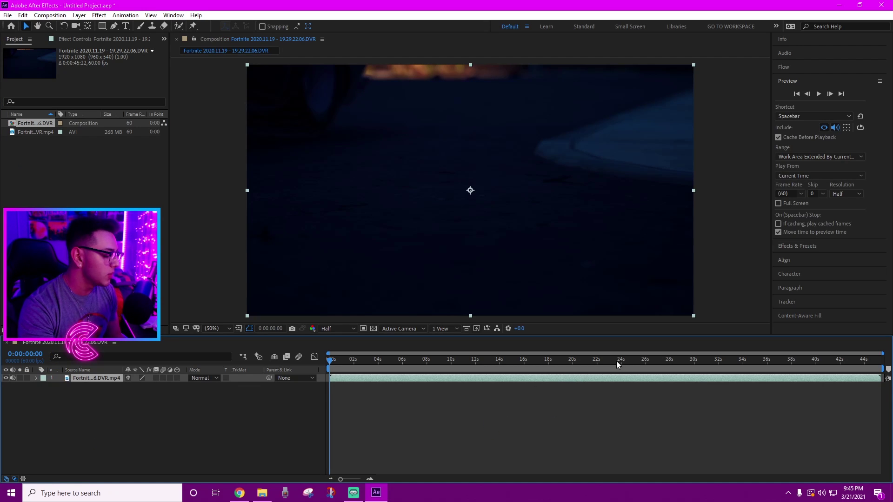
click(677, 360)
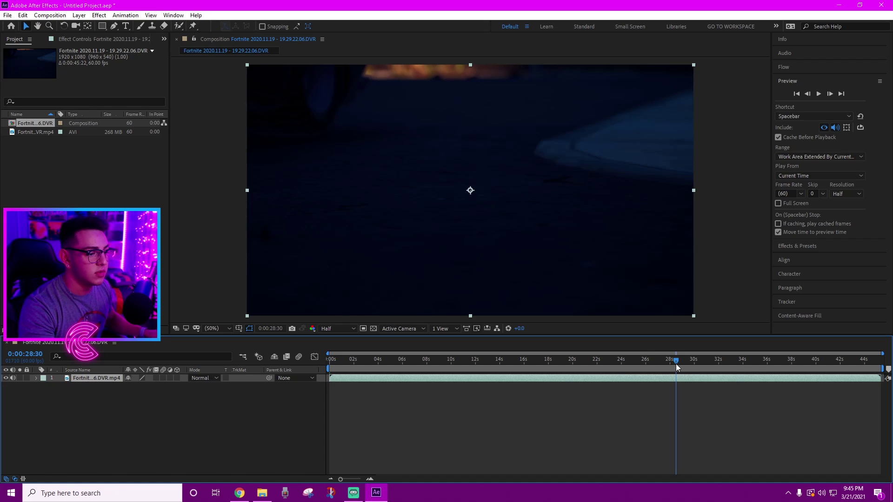
drag(705, 358, 723, 371)
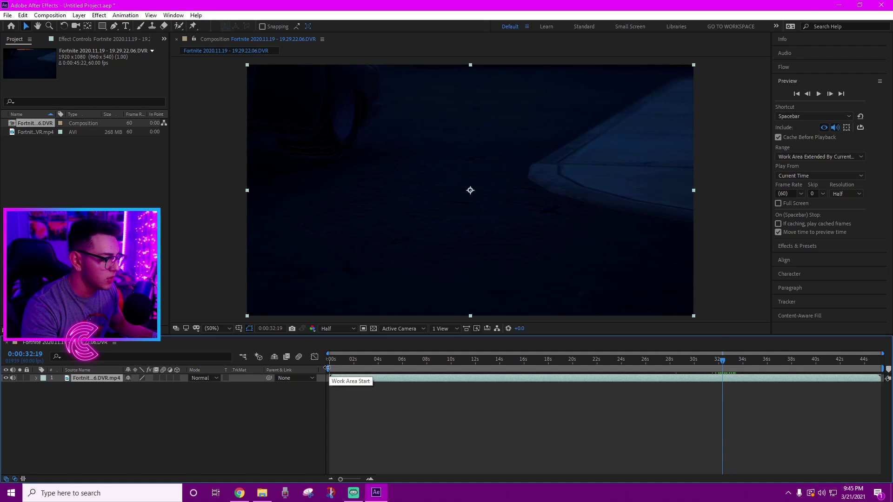
Set the work area from about 32 s to 41:53 and trim the comp to it.
drag(328, 369, 728, 376)
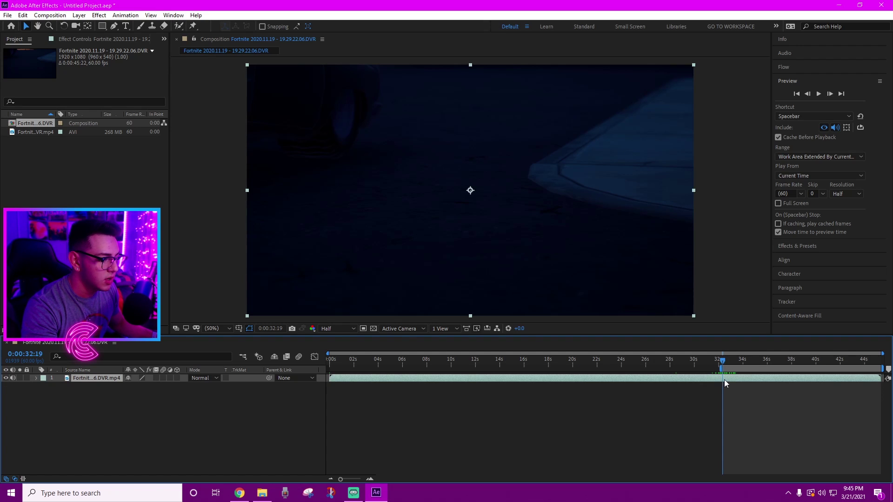
click(832, 359)
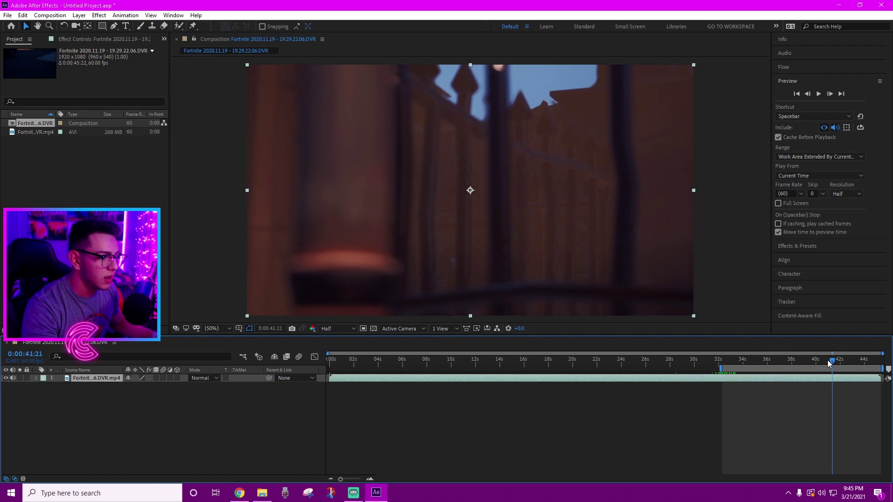
drag(829, 364, 848, 375)
right_click(816, 369)
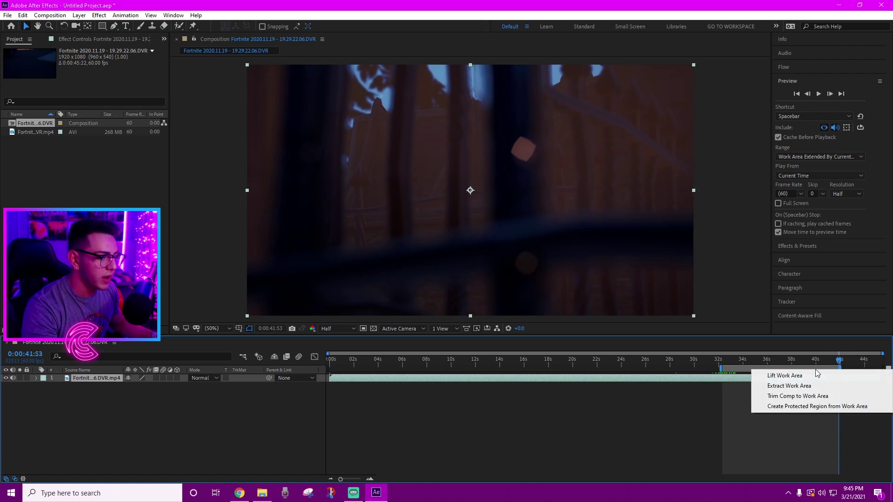
click(823, 393)
drag(334, 364, 869, 369)
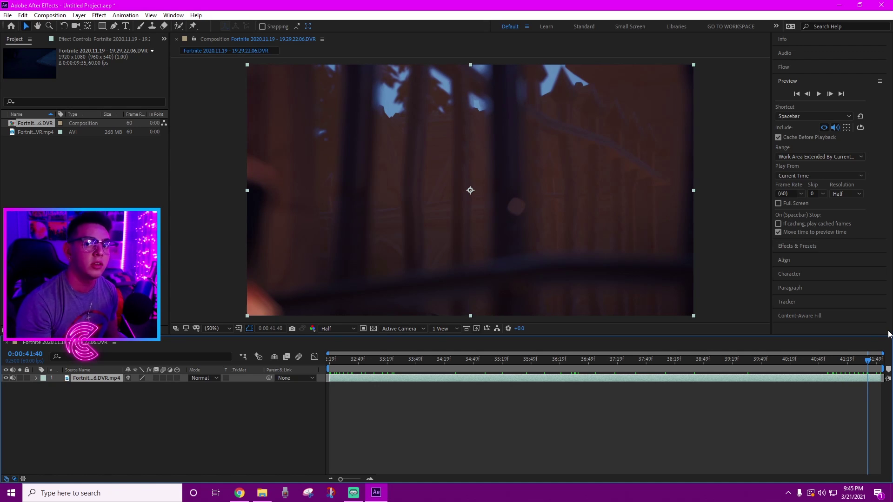
At the 36:44 plants frame, add a text layer reading 'CUDI'.
click(584, 370)
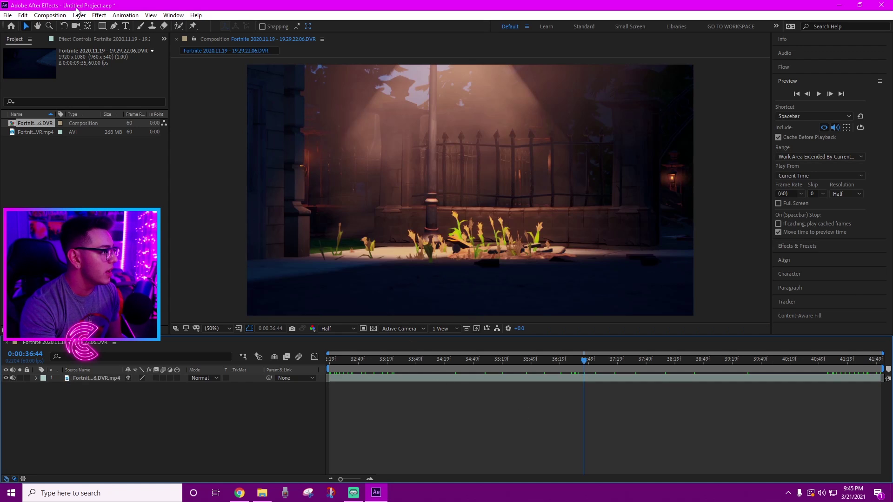
click(126, 26)
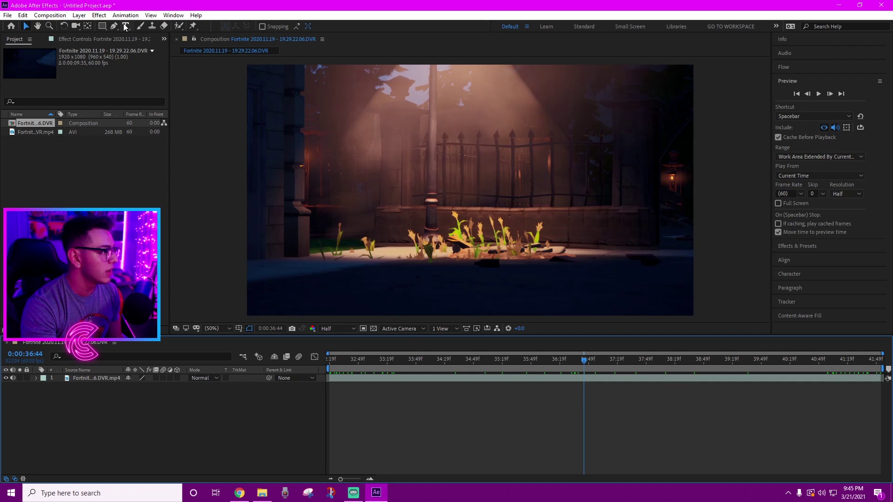
click(461, 188)
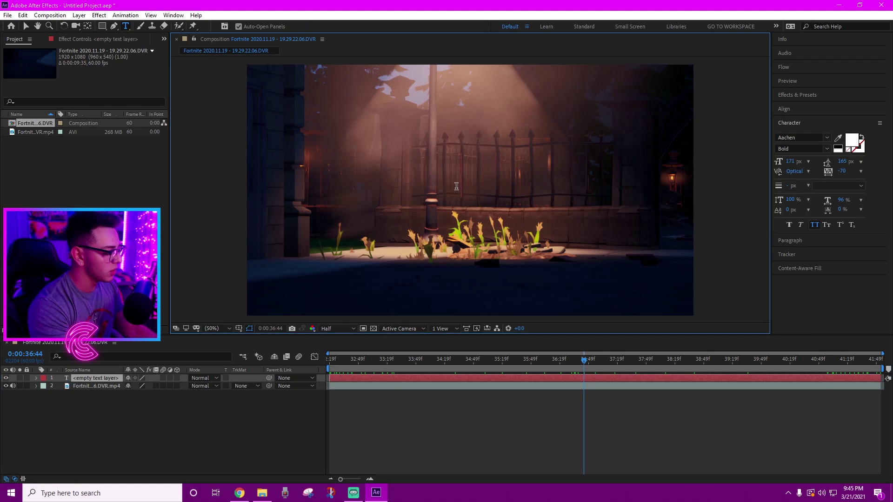
text(CUDI)
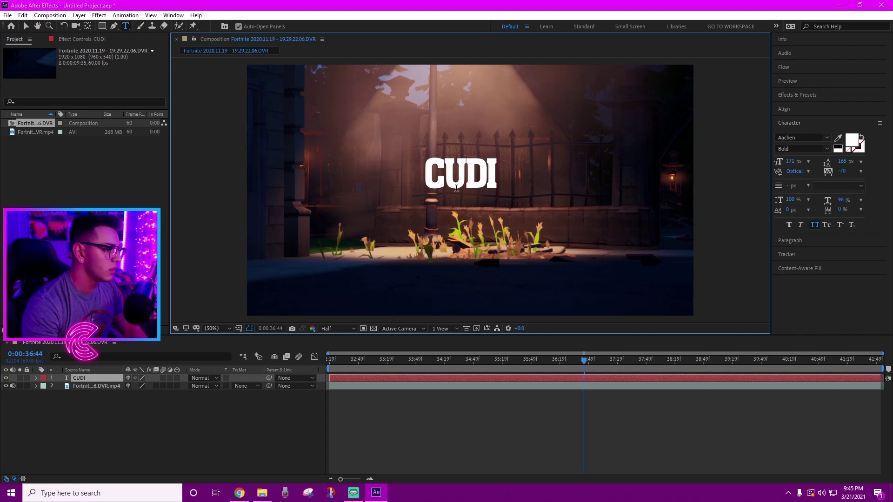
Set the CUDI text to the Code Bold font and reselect its layer.
double_click(468, 181)
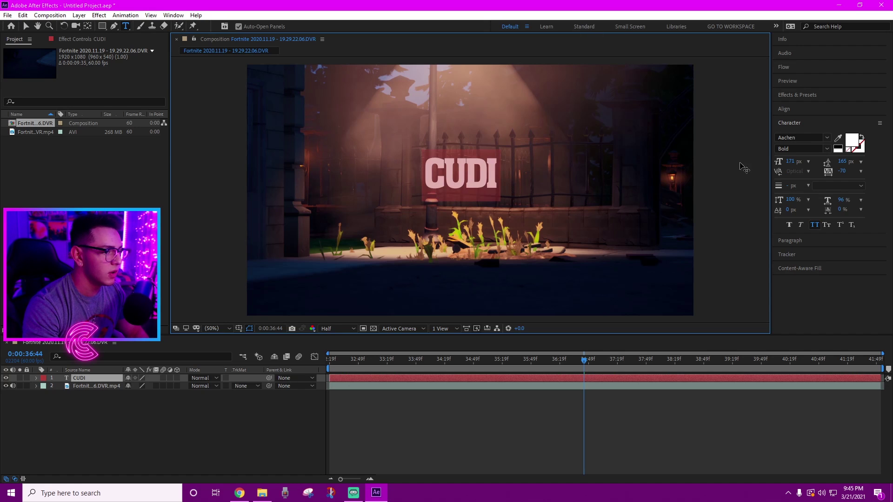
click(789, 139)
text(c)
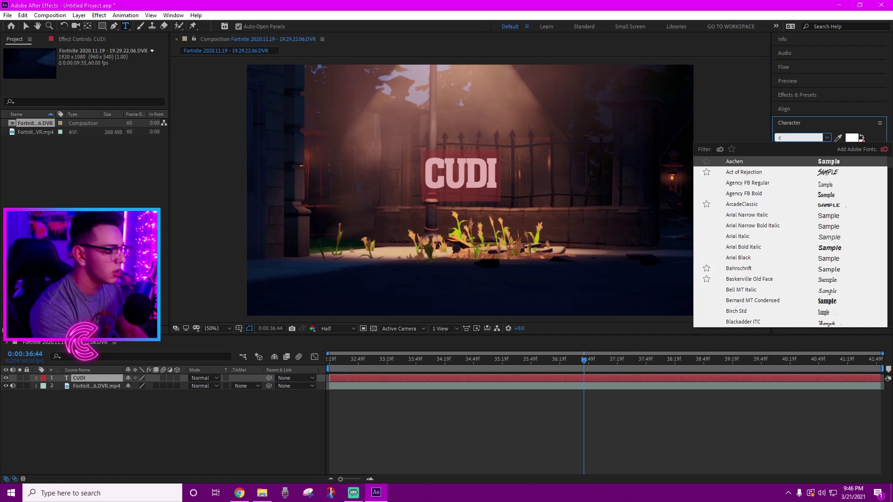
text(ode)
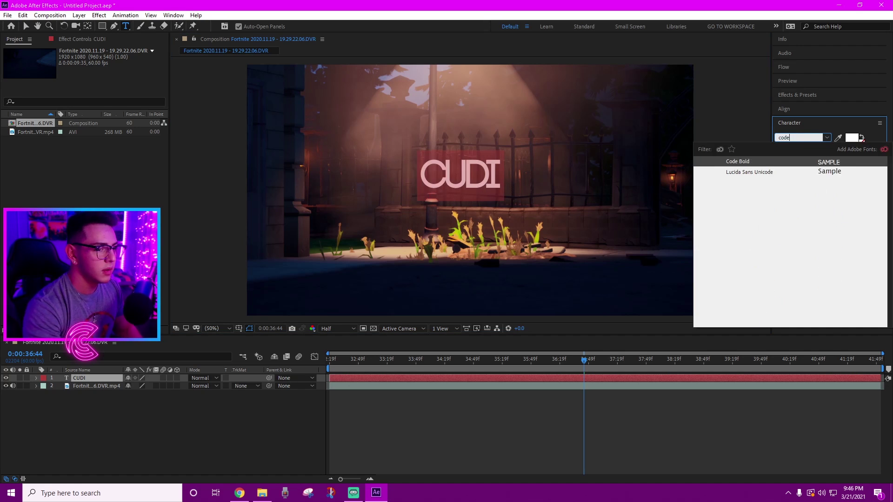
click(758, 162)
click(26, 26)
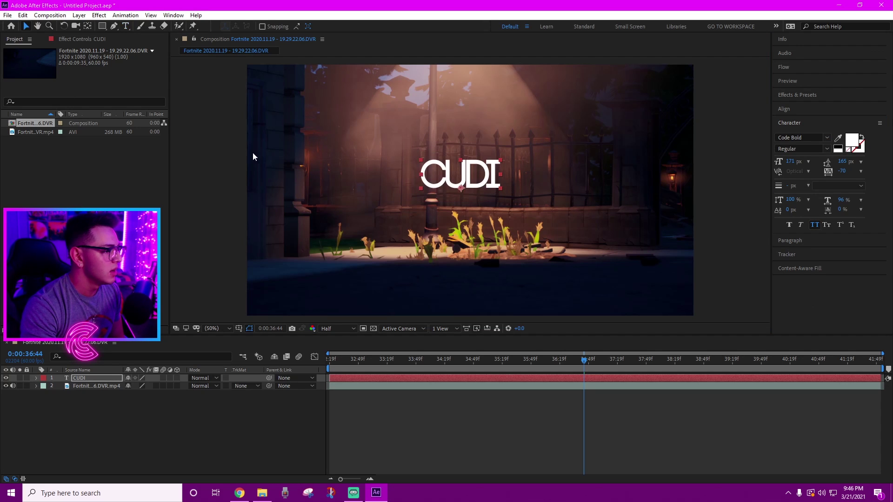
click(473, 403)
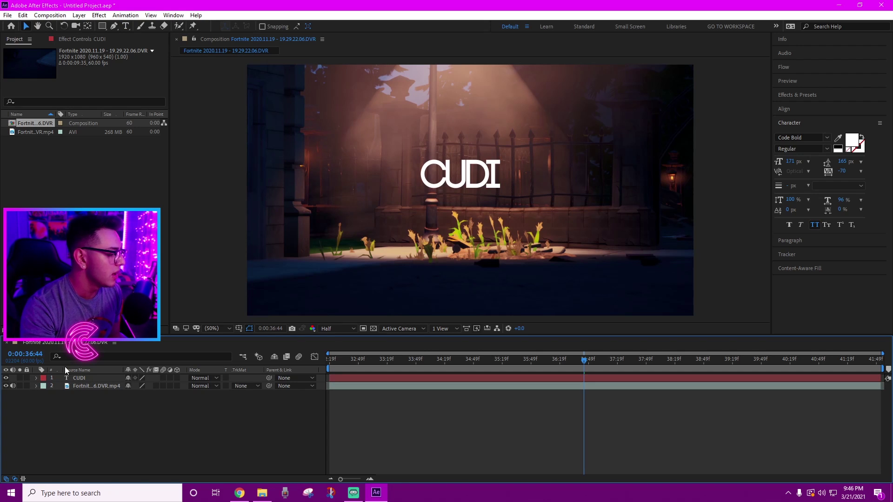
click(79, 378)
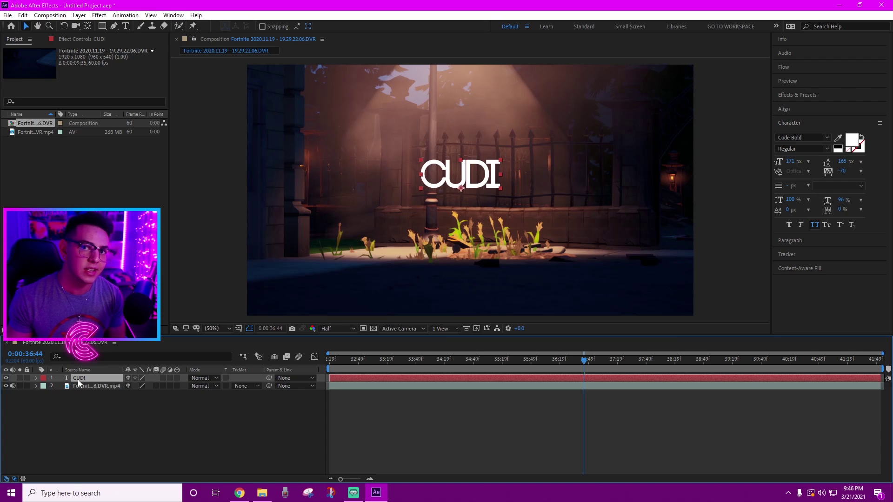
Create a black solid layer named 'Element' and show the Effects & Presets panel.
click(79, 15)
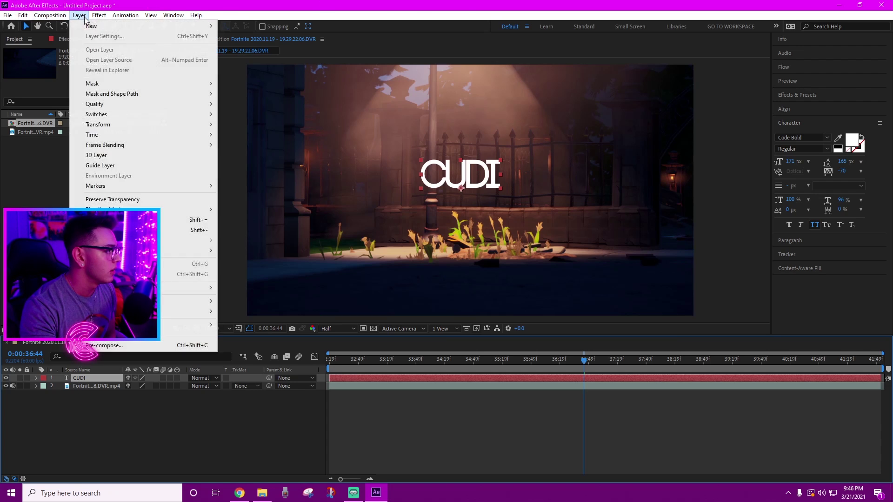
mouse_move(93, 32)
click(300, 36)
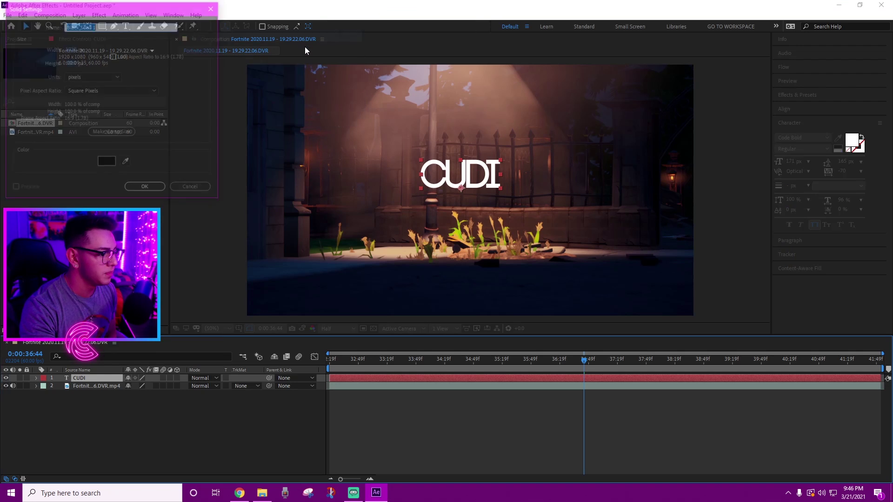
text(Element)
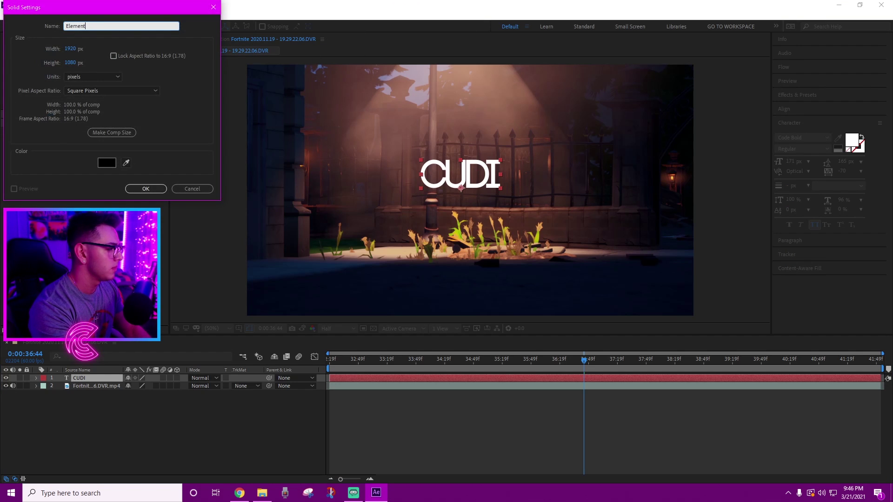
key(Return)
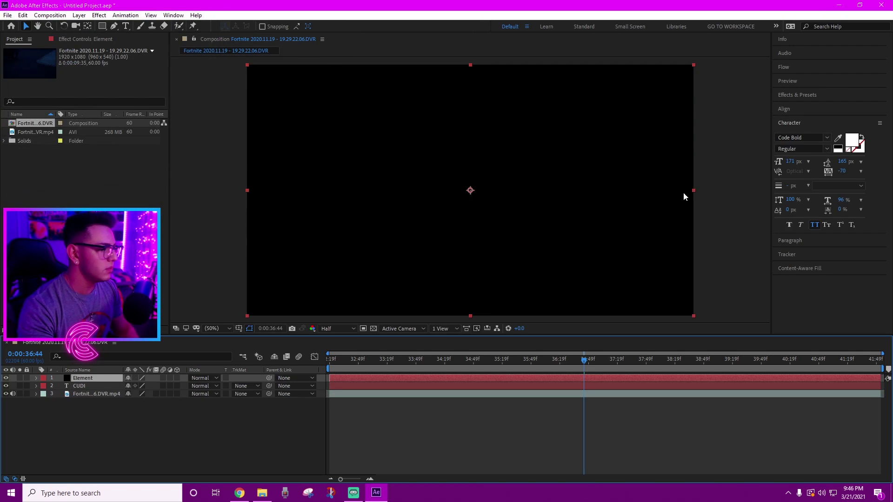
click(822, 95)
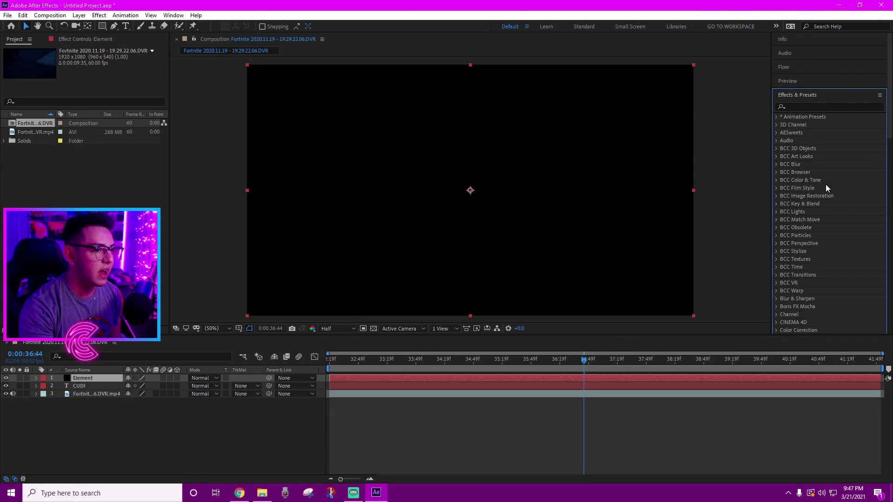
Find 'elem' in Effects & Presets and apply Video Copilot Element to the Element layer.
click(804, 108)
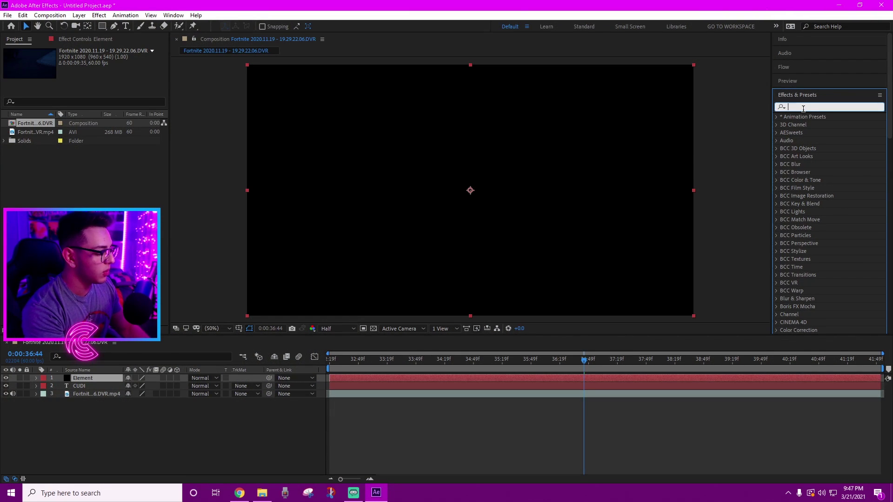
text(elem)
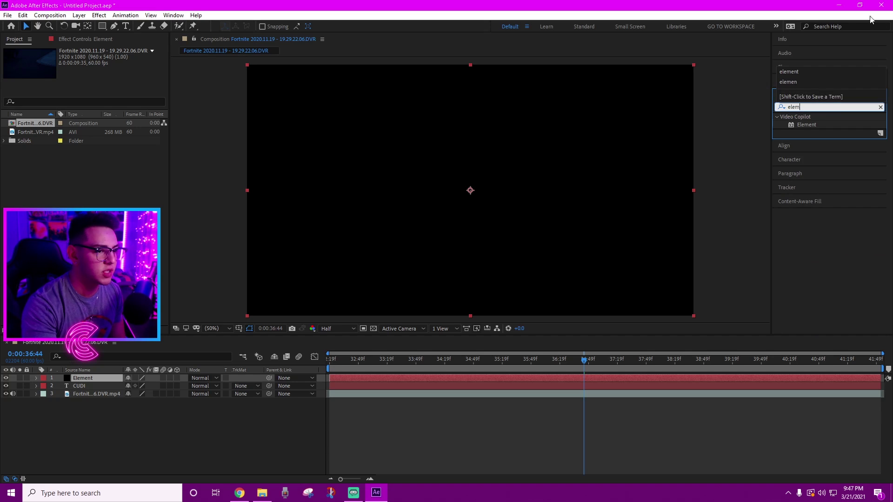
click(796, 124)
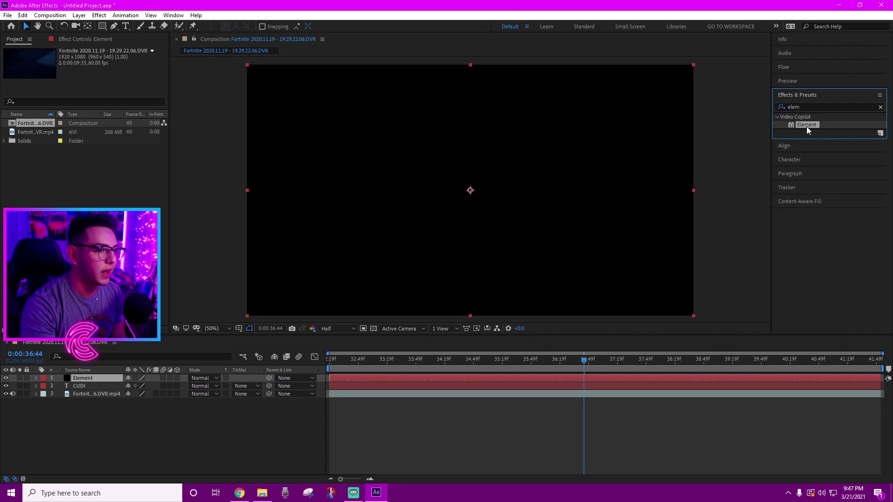
drag(807, 127, 86, 383)
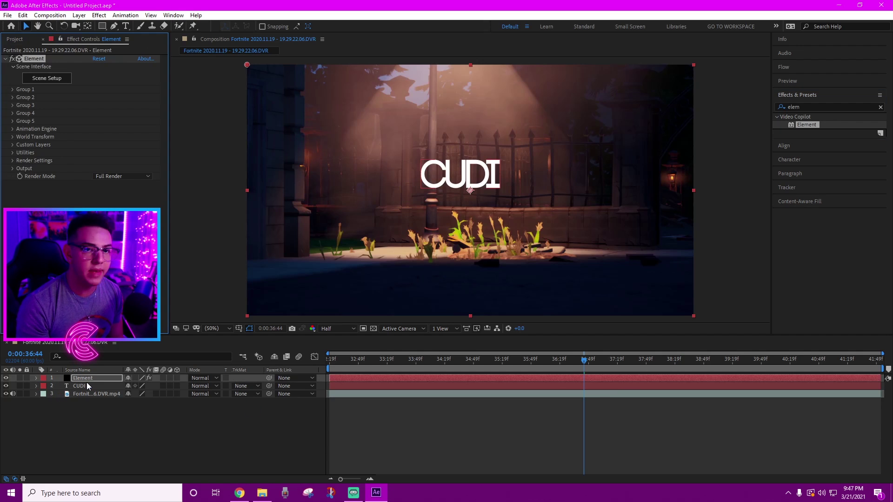
Set Custom Layers > Custom Texture Maps Layer 1 to the Fortnite footage.
click(12, 145)
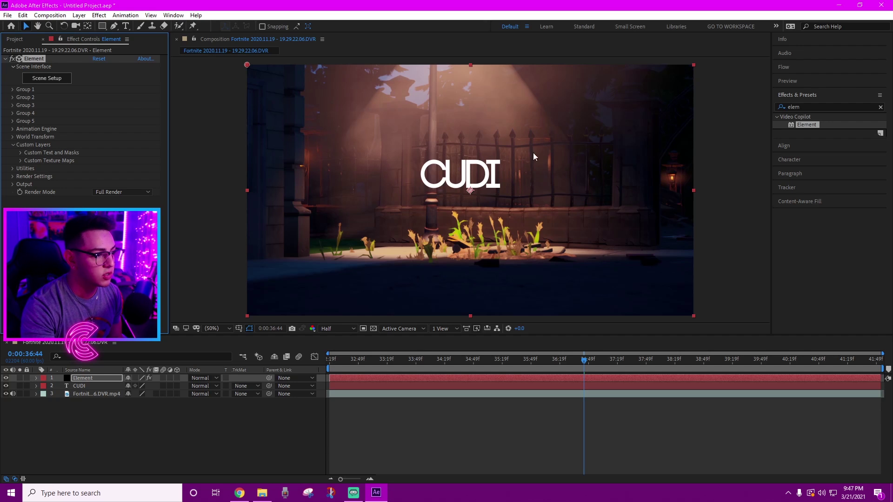
click(20, 160)
click(109, 169)
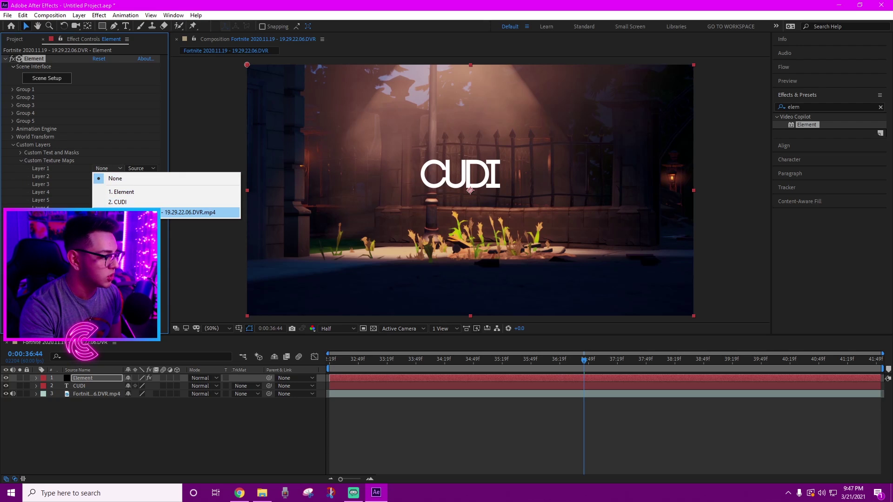
click(134, 212)
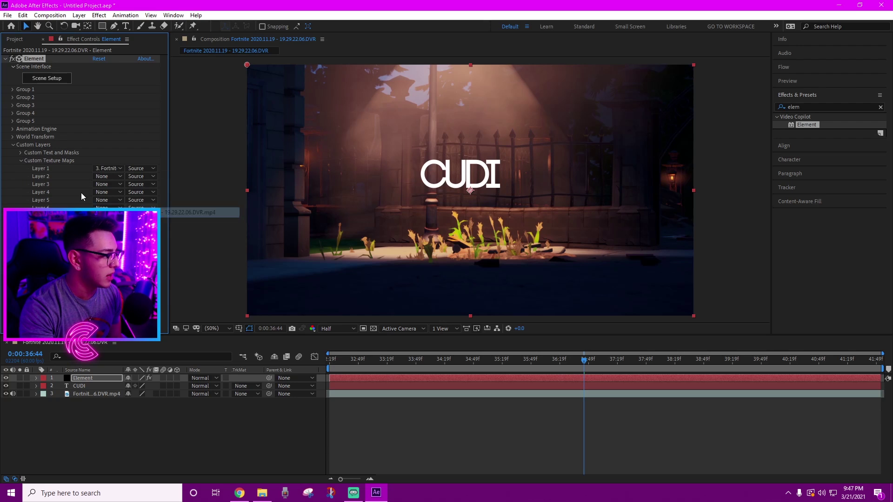
Set Custom Text and Masks Path Layer 1 to '2. CUDI', then collapse Custom Layers.
click(20, 161)
click(20, 154)
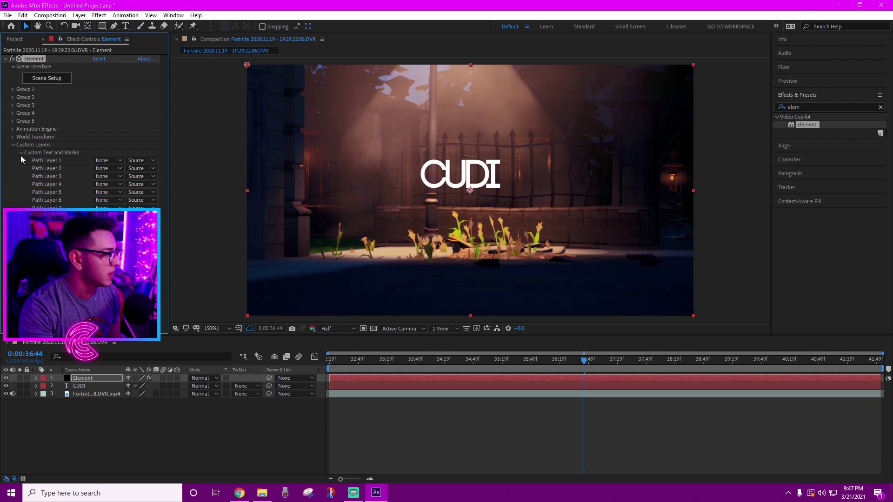
click(106, 160)
click(124, 186)
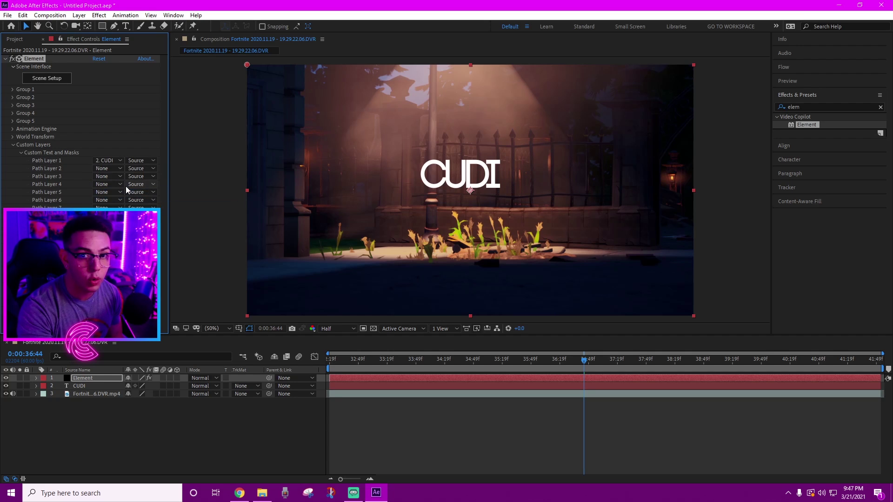
click(13, 145)
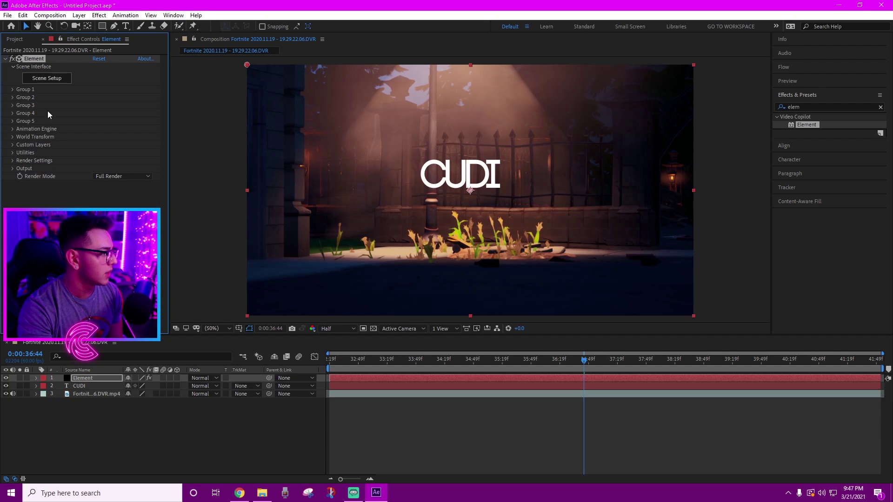
In Element 3D Scene Setup, extrude CUDI into a 3D Extrusion Model and browse the Materials folder.
click(46, 78)
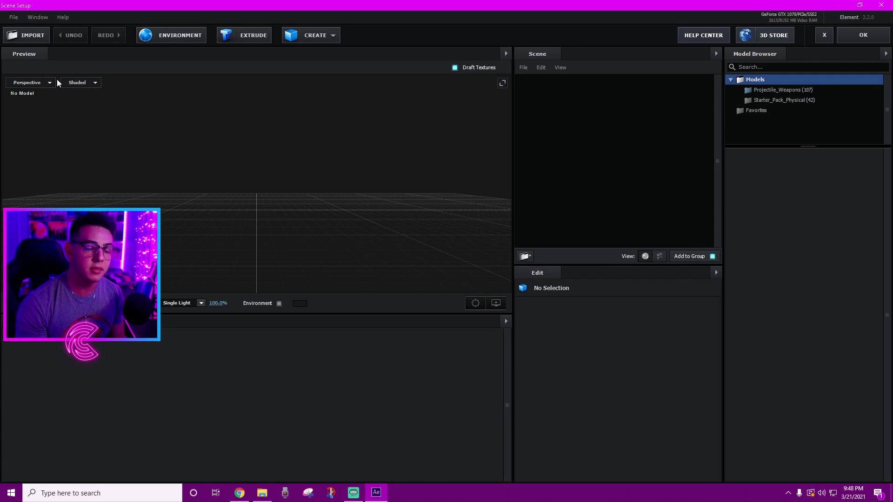
mouse_move(301, 210)
mouse_down()
mouse_move(348, 261)
mouse_move(411, 181)
mouse_move(310, 234)
mouse_move(300, 212)
mouse_move(307, 199)
mouse_move(315, 219)
mouse_up()
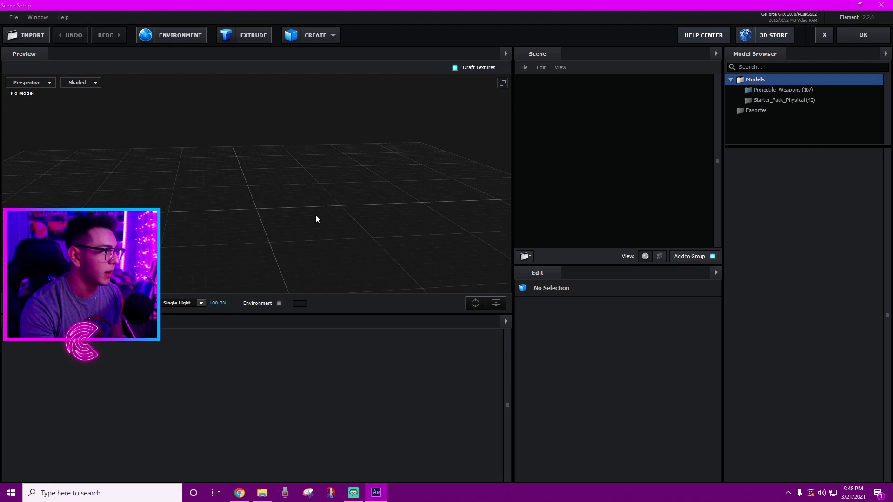
click(244, 37)
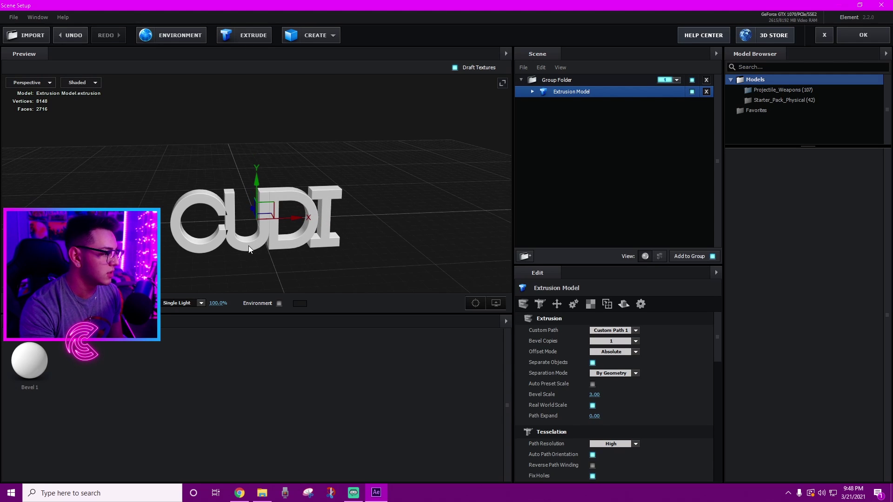
drag(248, 246, 336, 252)
scroll(303, 247, up, 4)
scroll(339, 249, down, 4)
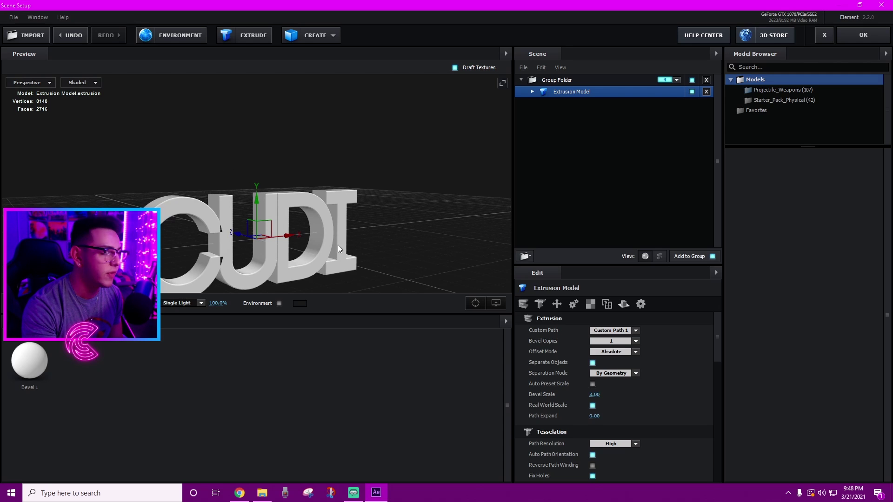
click(39, 352)
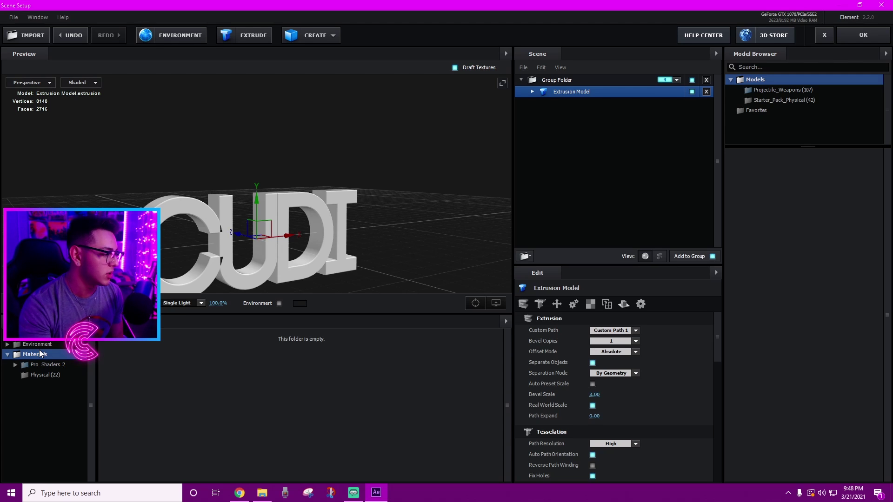
Apply plastic_grunge_red from Pro_Shaders_2 > Plastic to the CUDI letters and orbit to inspect.
double_click(38, 366)
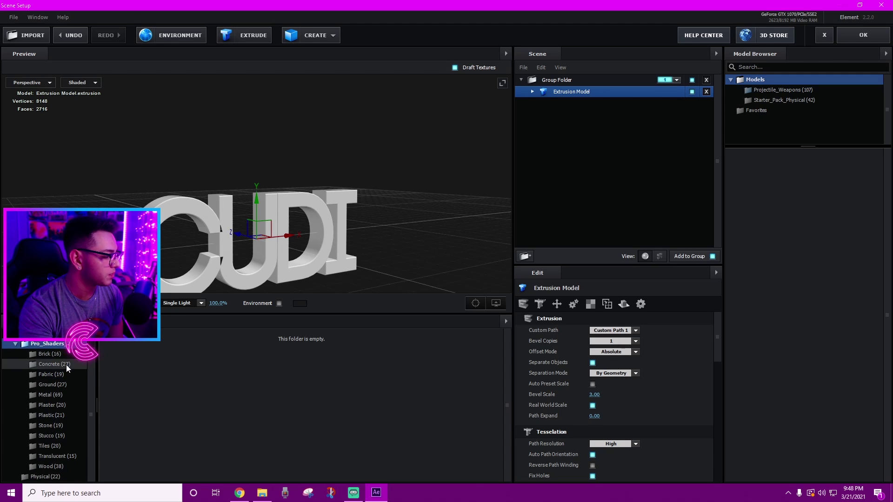
scroll(66, 444, down, 1)
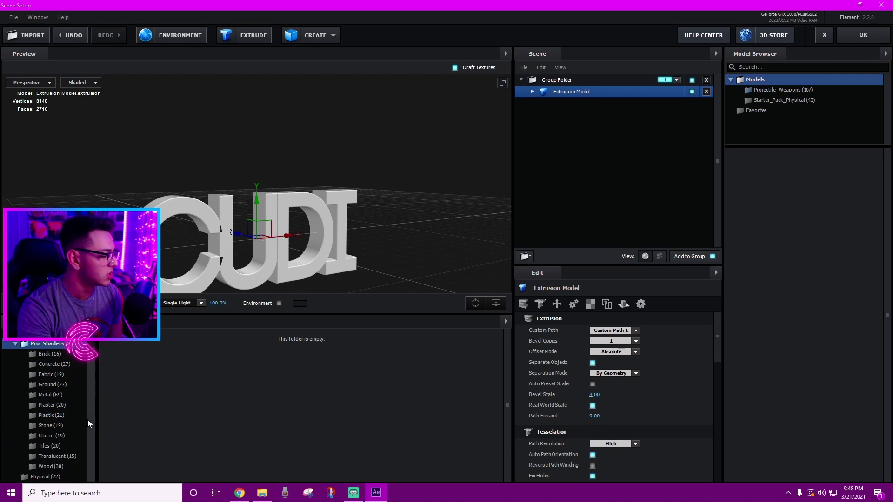
click(69, 415)
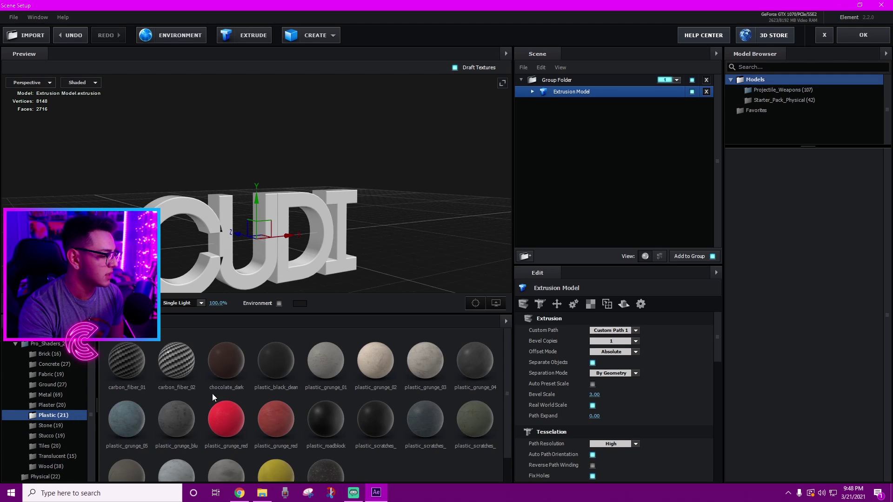
scroll(288, 389, down, 1)
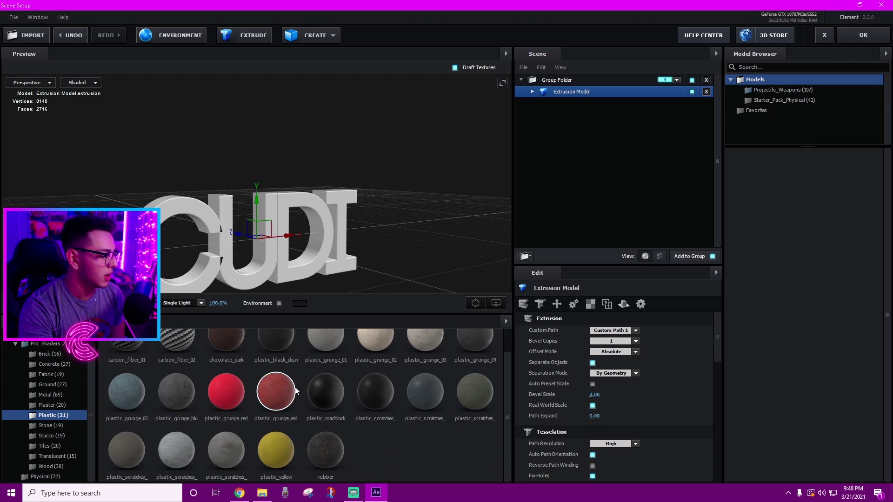
click(232, 397)
scroll(304, 268, up, 5)
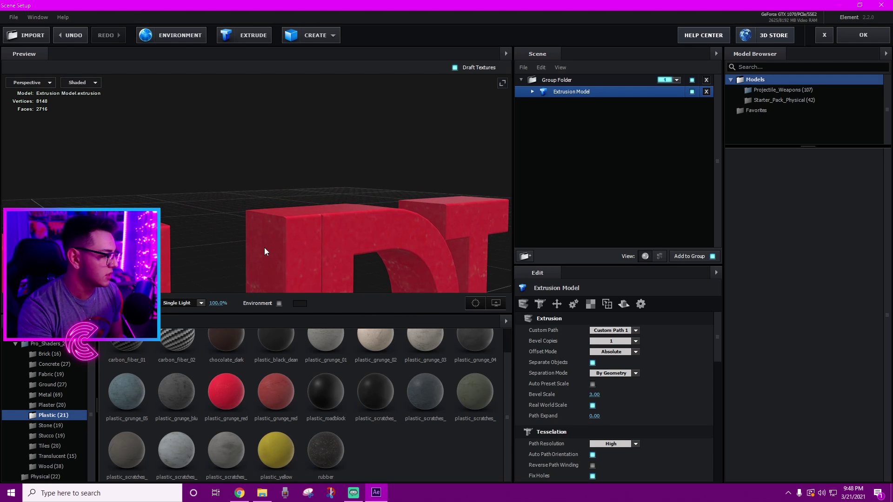
drag(226, 265, 289, 181)
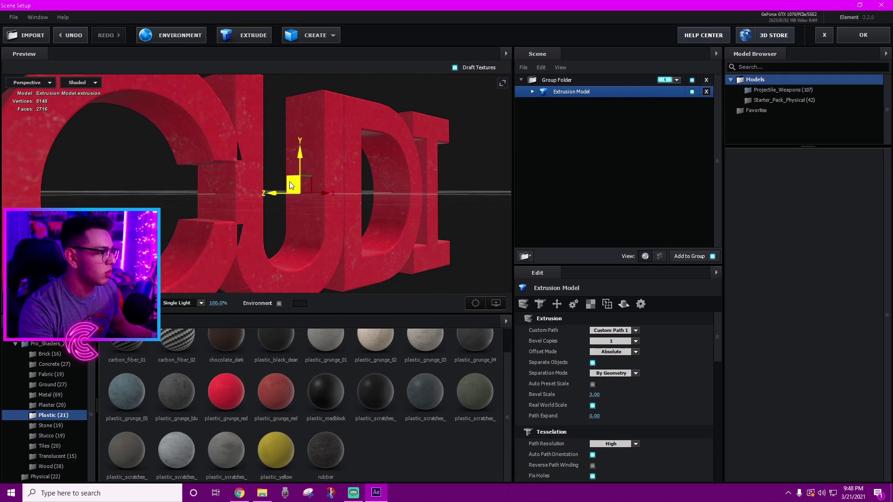
drag(430, 197, 267, 171)
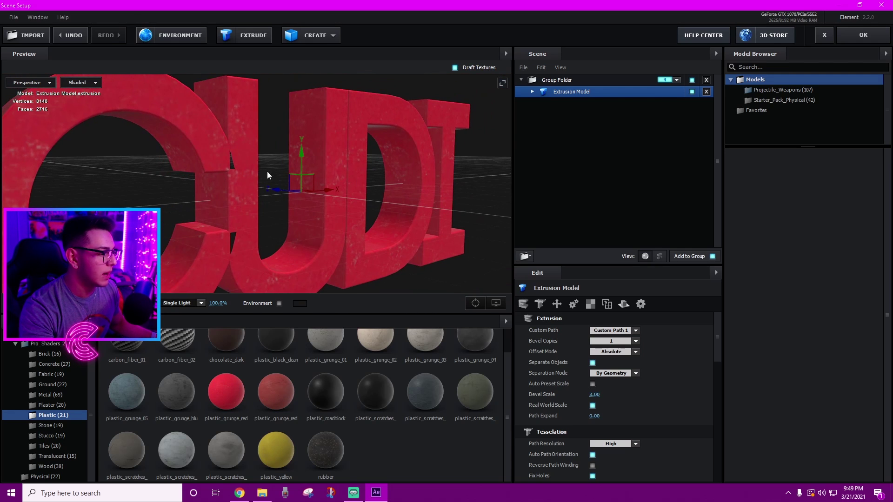
Select the red plastic material, raise reflectivity to about 72% and tint reflections red.
click(531, 92)
click(566, 103)
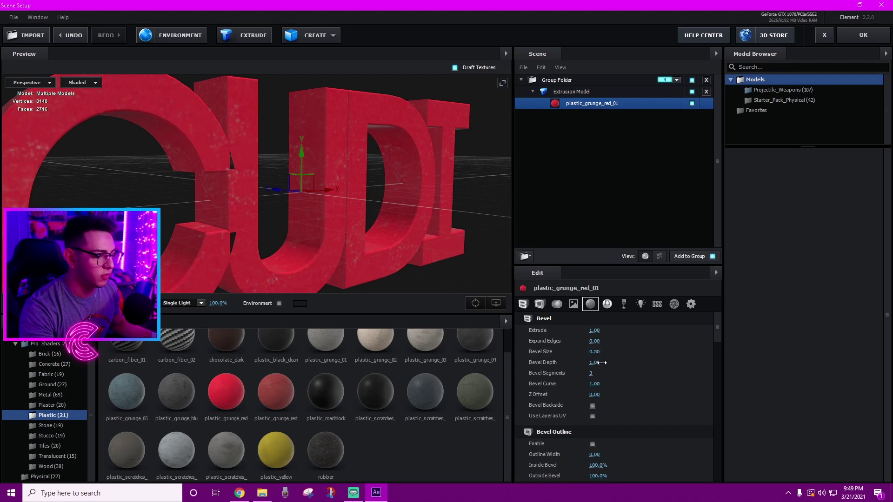
scroll(615, 371, down, 10)
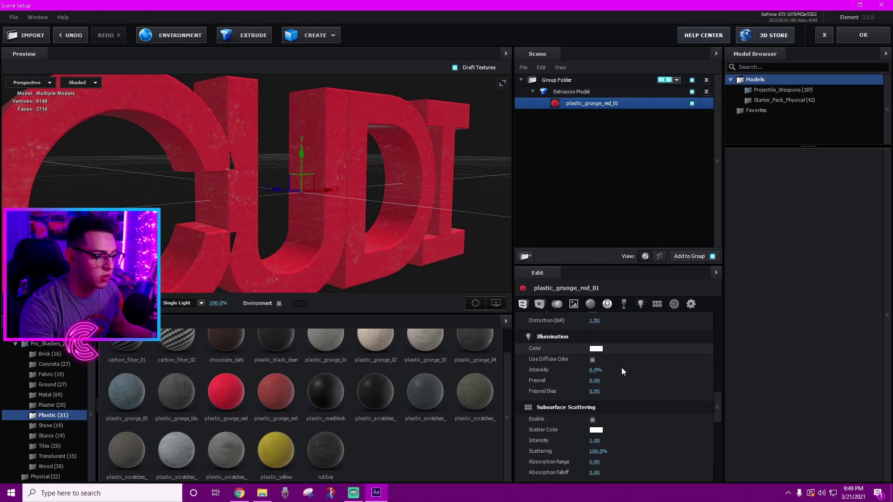
scroll(645, 348, down, 4)
scroll(645, 348, up, 8)
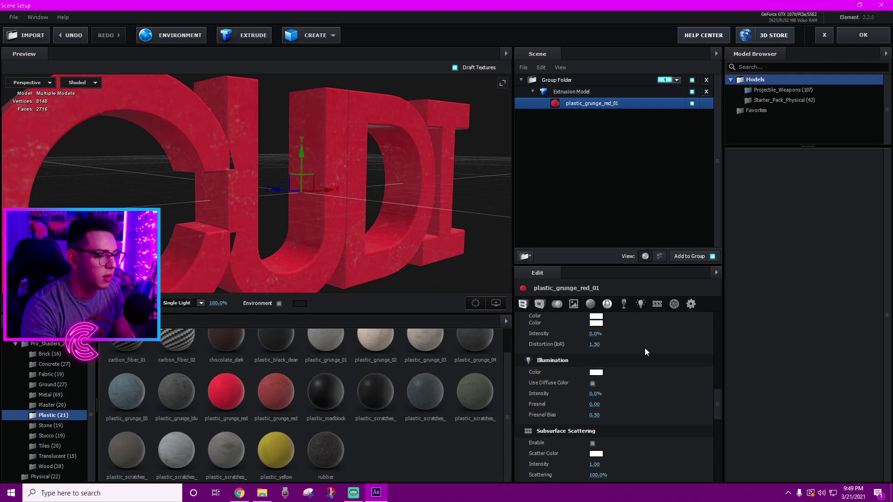
scroll(645, 348, up, 5)
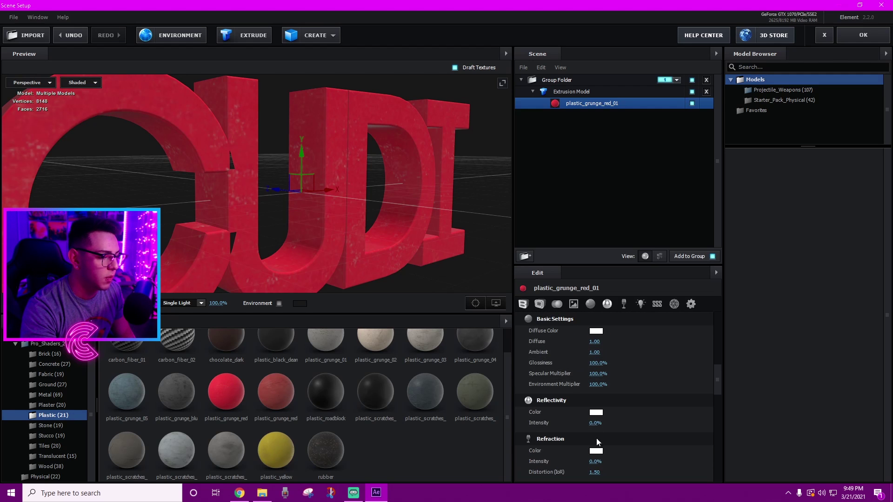
drag(596, 423, 637, 428)
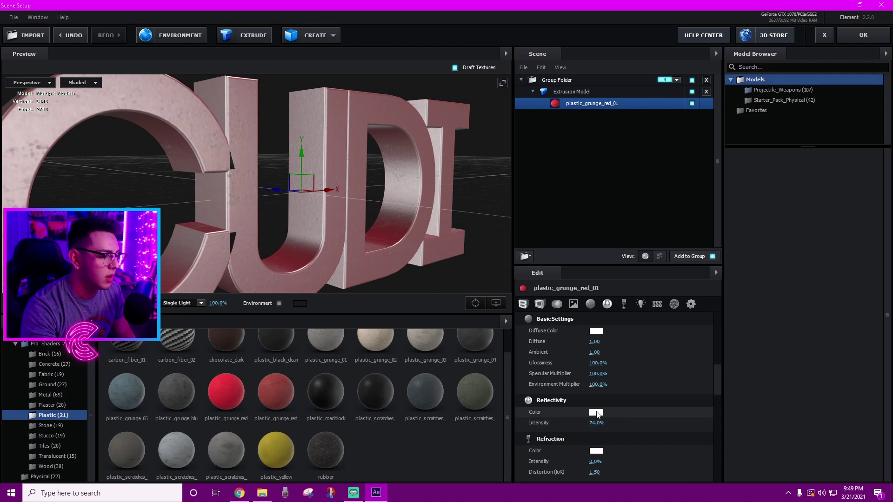
click(596, 412)
mouse_move(615, 371)
mouse_down()
mouse_move(629, 361)
mouse_move(599, 263)
mouse_move(621, 386)
mouse_up()
click(648, 387)
drag(378, 270, 371, 228)
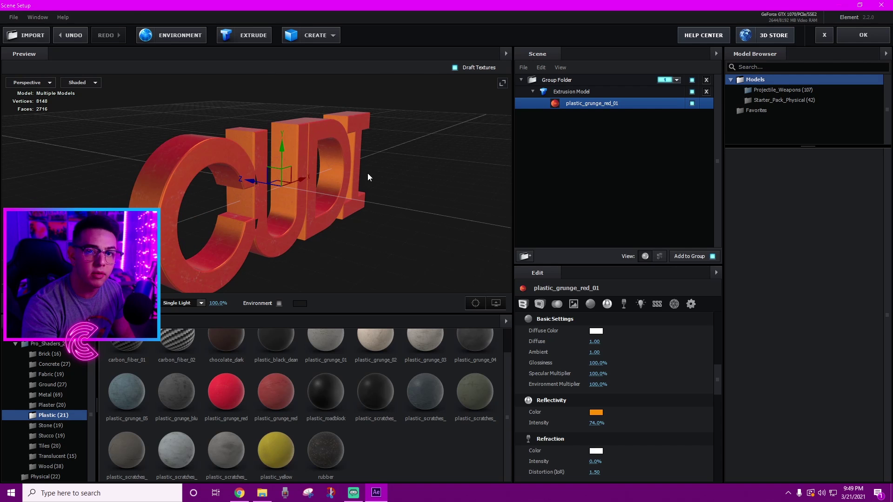
Set the reflection environment texture to Custom Layer 1.
click(198, 32)
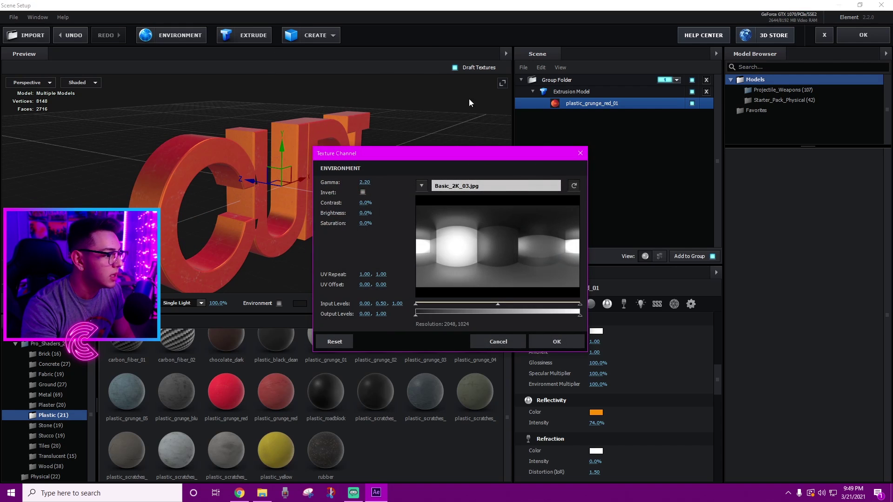
click(422, 186)
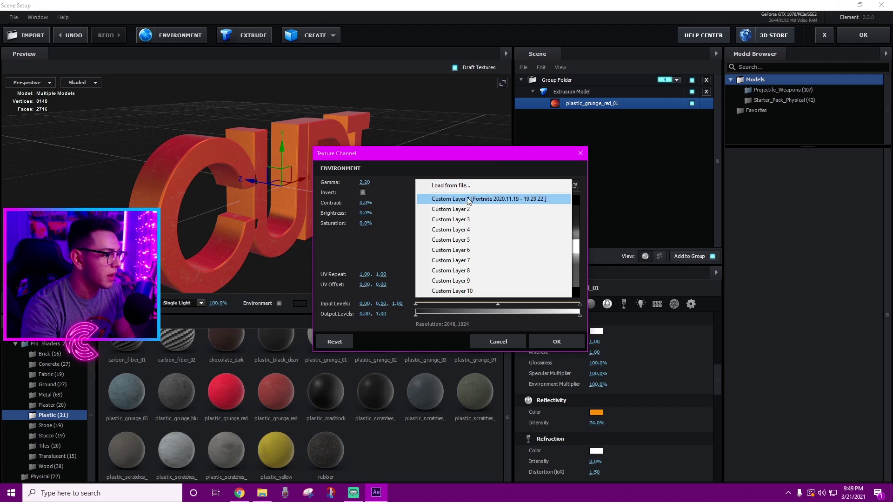
click(488, 200)
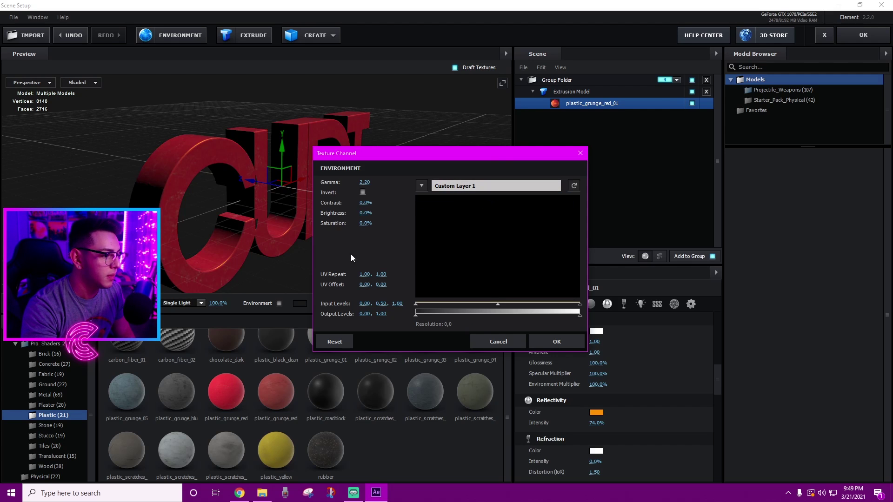
click(557, 342)
drag(419, 261, 372, 253)
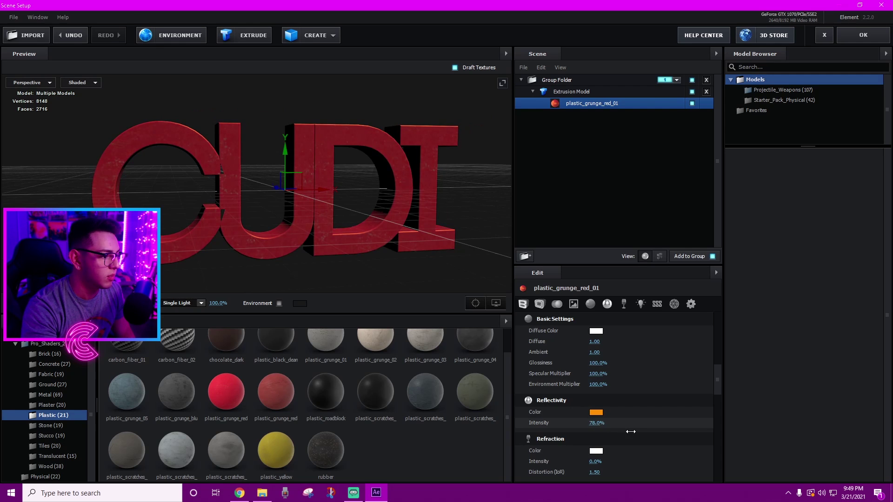
Set reflectivity intensity to 76% with a yellow DEFF00 reflection colour.
drag(634, 425, 619, 425)
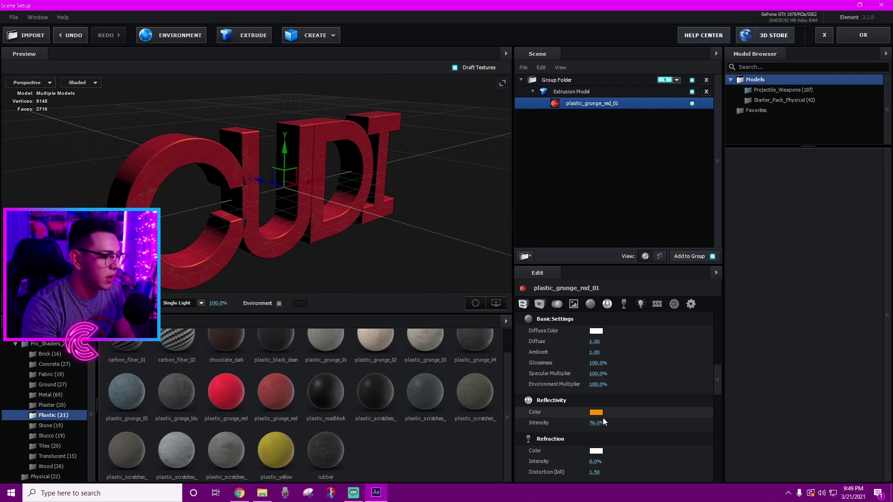
click(597, 413)
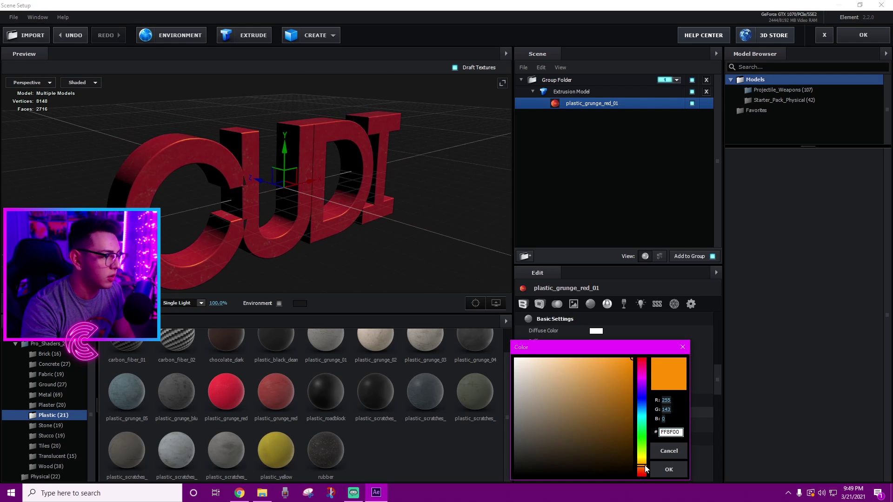
drag(645, 465, 642, 458)
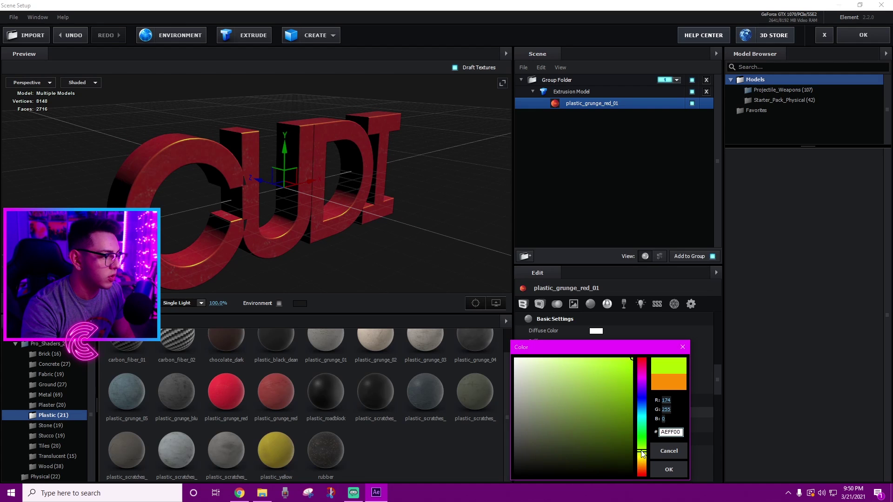
click(669, 473)
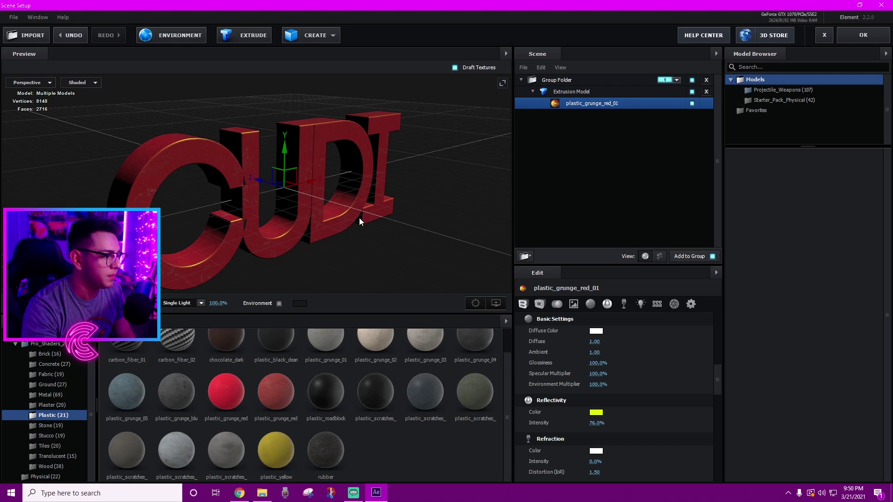
Apply the Element 3D scene and hide the Element and CUDI layers.
click(865, 35)
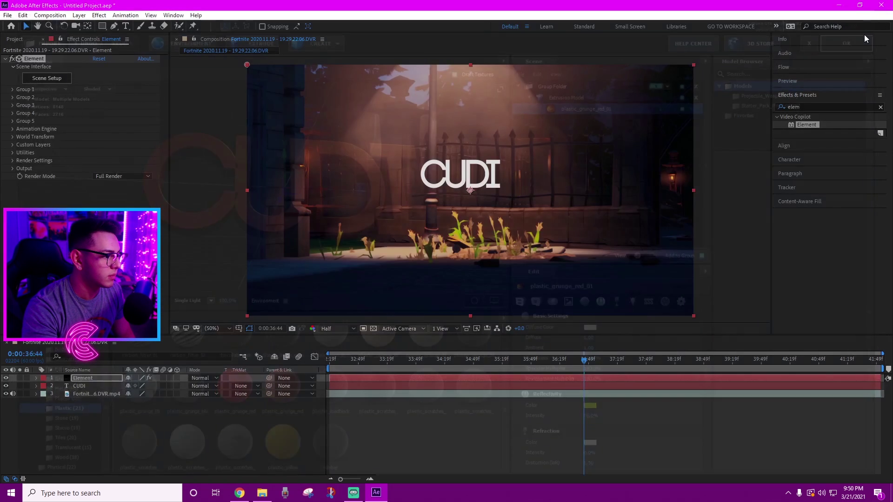
click(231, 259)
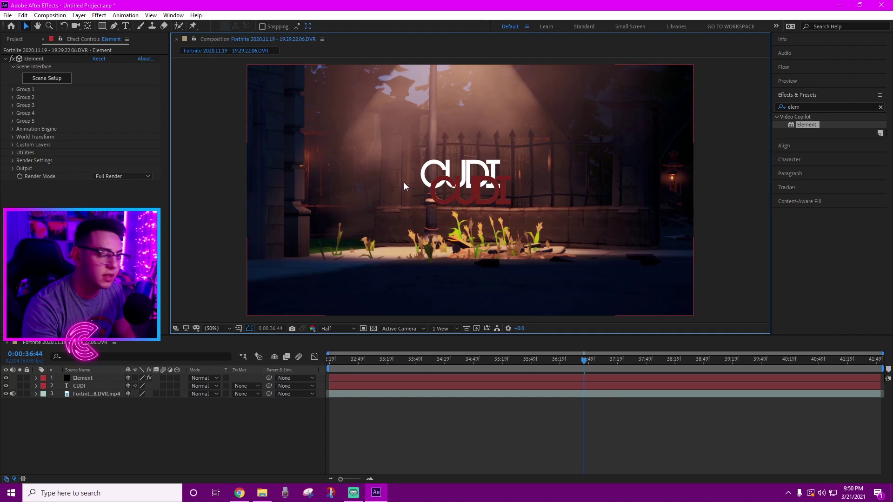
click(10, 388)
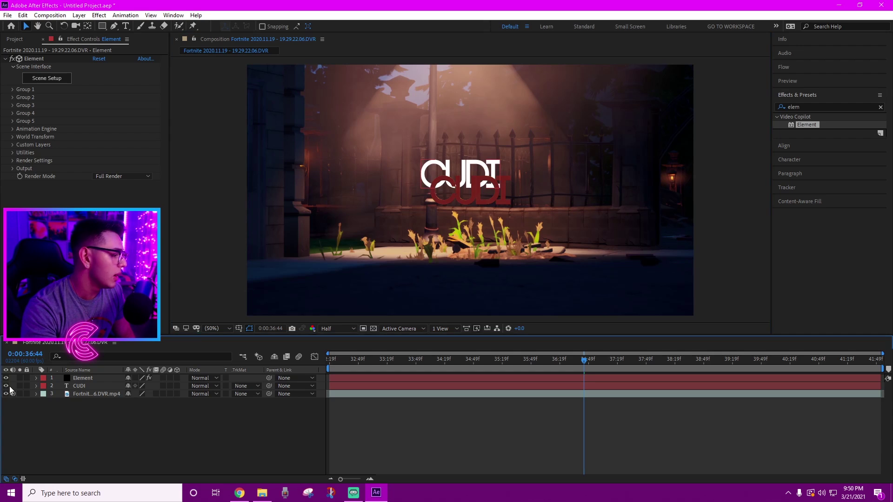
drag(6, 386, 6, 379)
Select the Fortnite footage layer and bring up its layer actions menu.
click(408, 394)
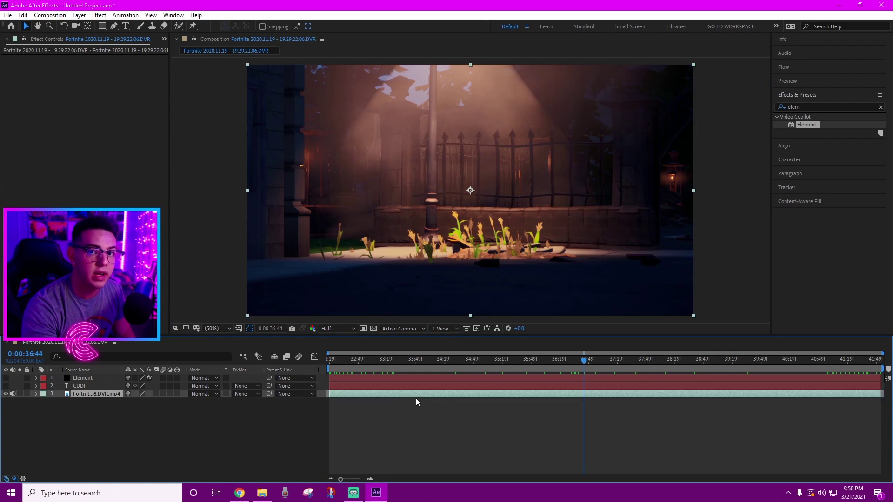
click(417, 402)
click(522, 397)
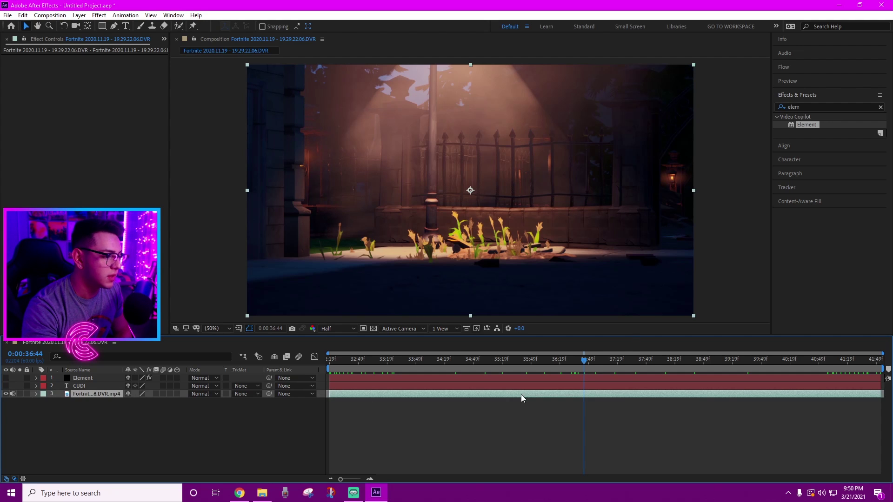
right_click(521, 394)
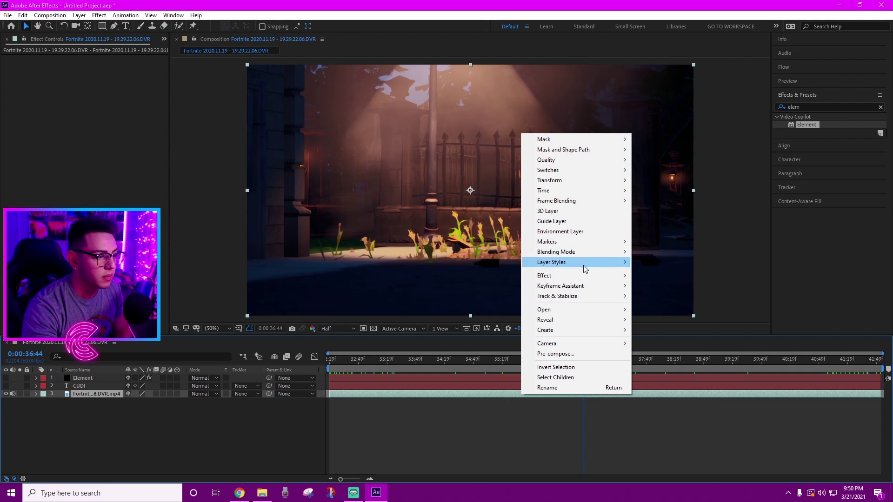
Run Track Camera on the Fortnite gameplay layer and let the 3D Camera Tracker solve it.
mouse_move(582, 295)
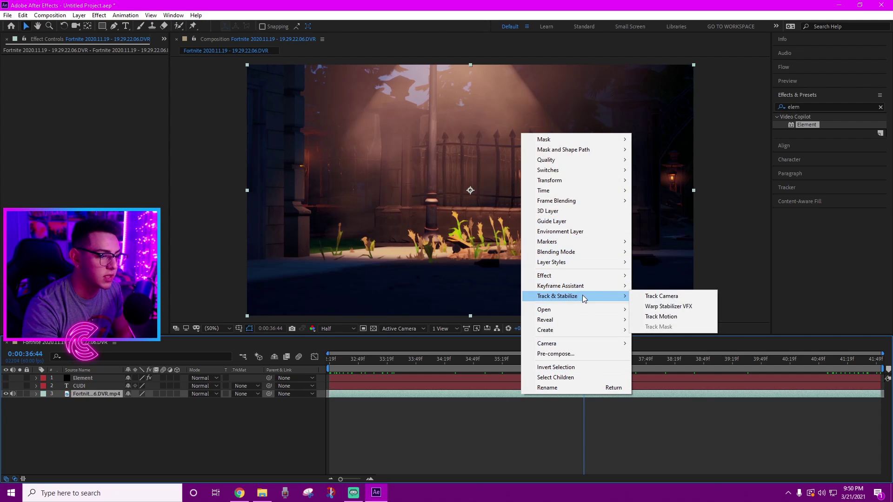
click(668, 298)
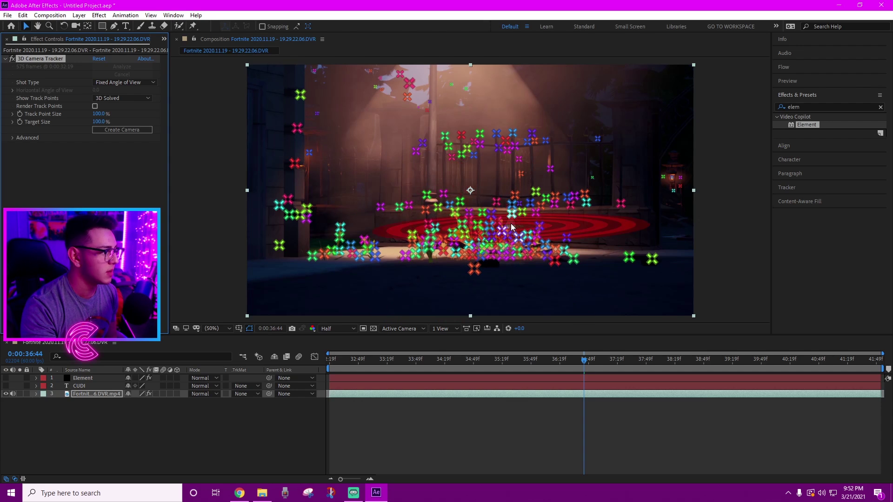
Render track points at 54% size, then at 0:00:37:45 lasso the ground points behind the plants.
drag(101, 115, 89, 122)
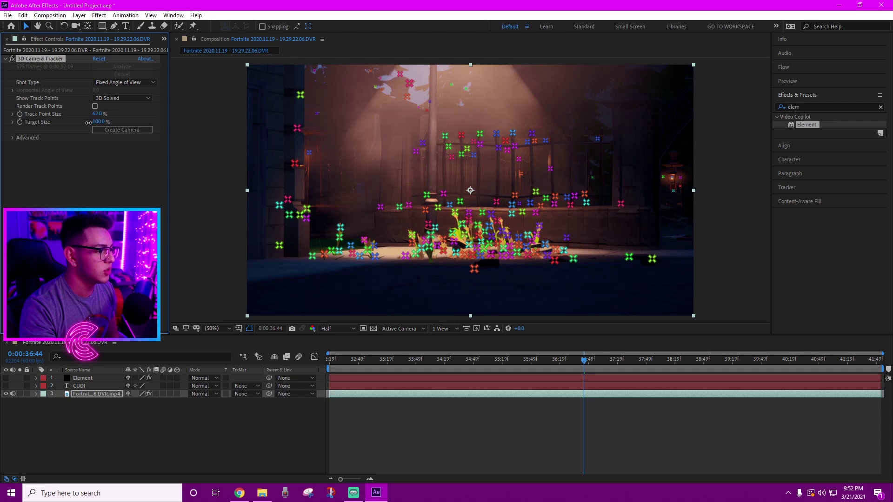
click(509, 469)
click(548, 396)
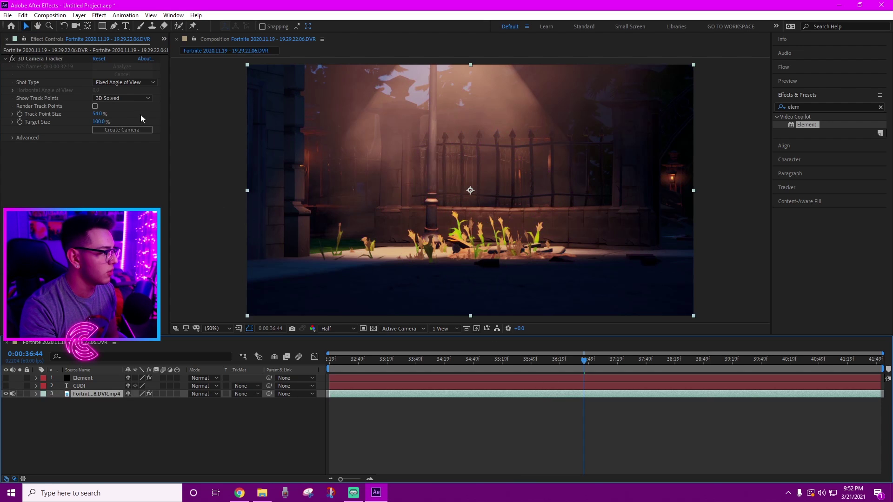
click(95, 106)
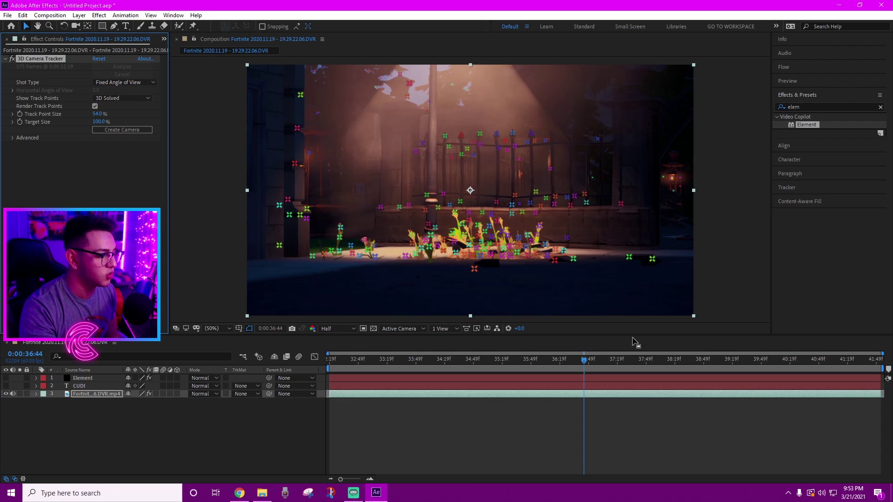
click(642, 366)
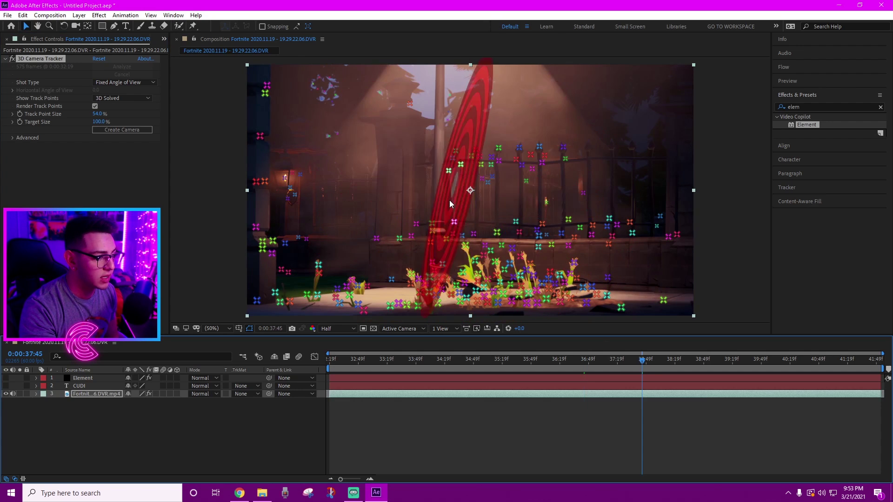
drag(426, 199, 574, 268)
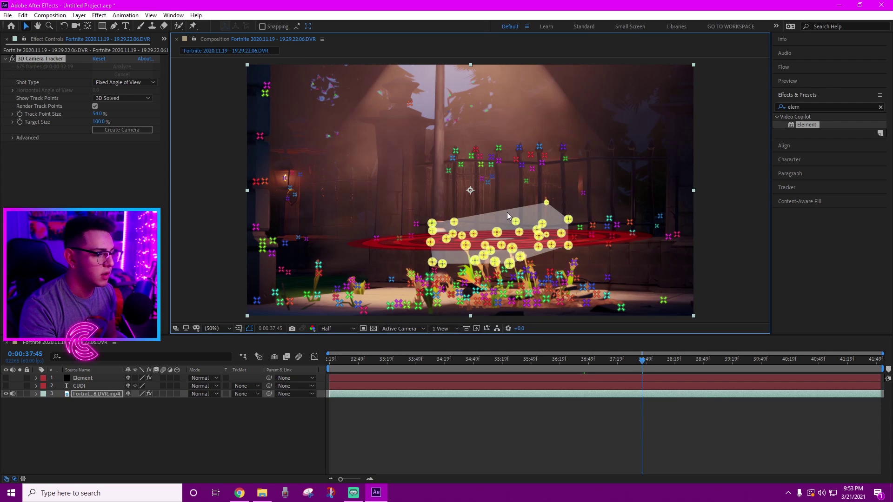
Create a track null and tracker camera from the selected points, then stop rendering track points.
right_click(510, 242)
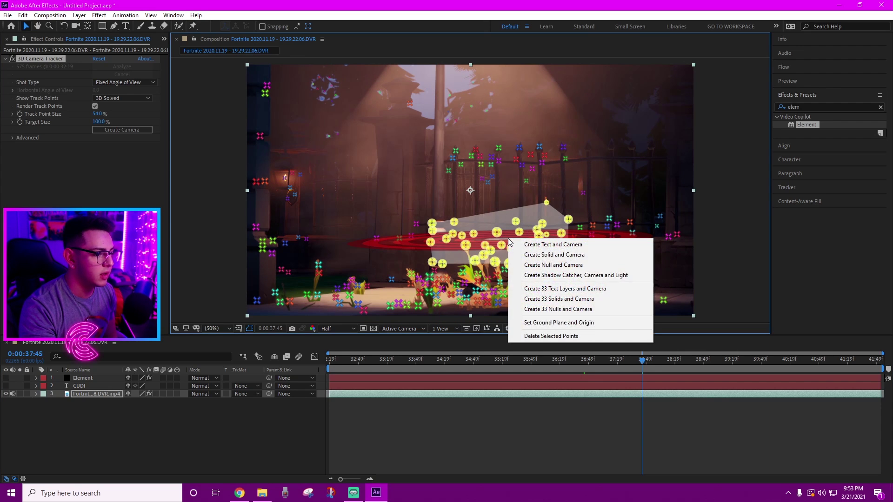
click(547, 265)
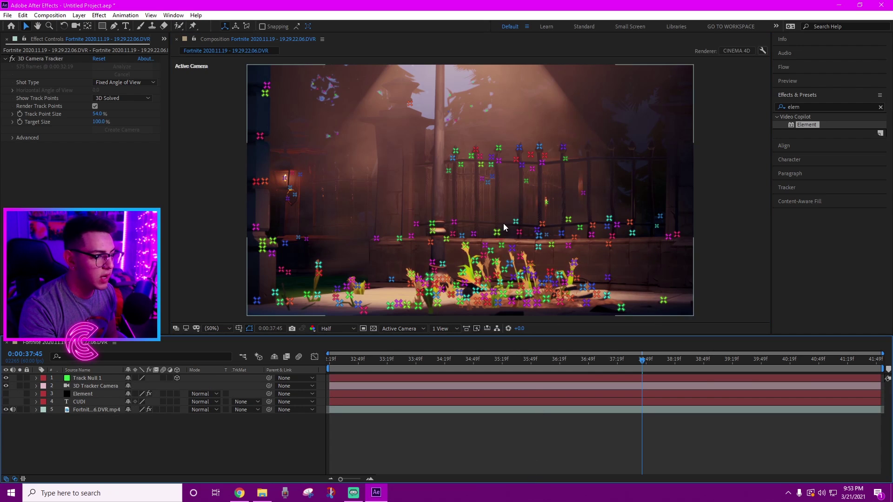
click(341, 409)
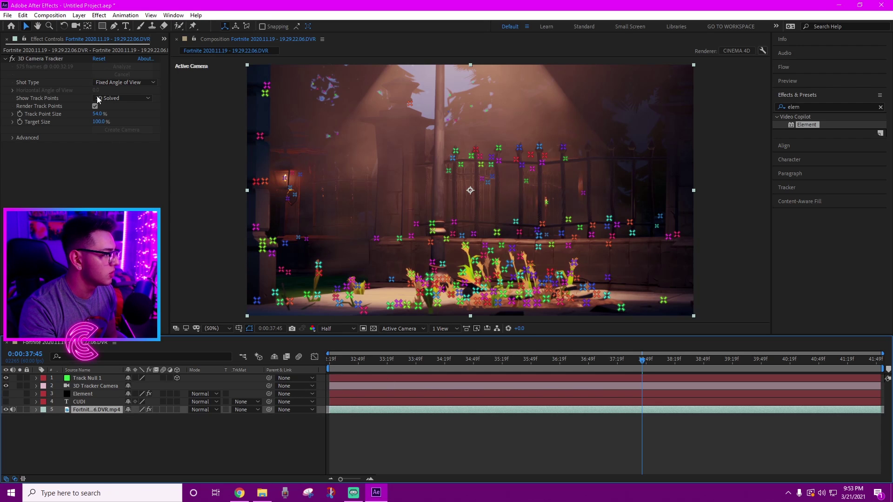
click(94, 106)
click(518, 437)
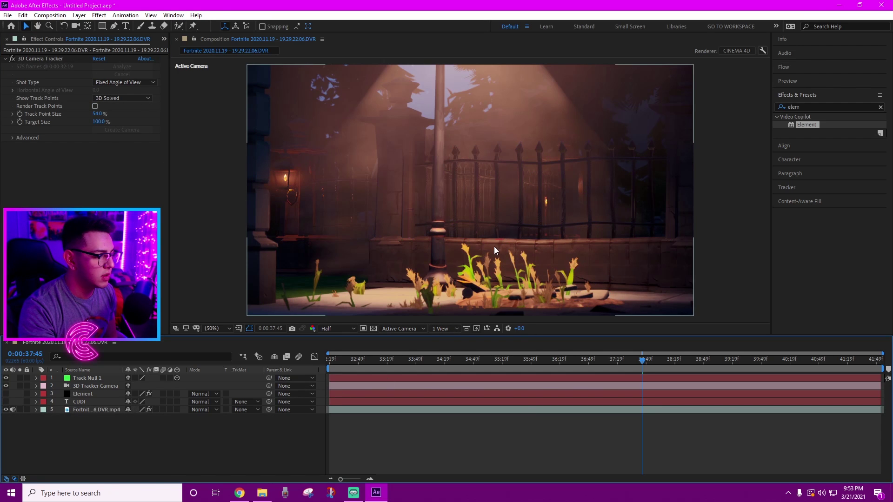
Zoom in to 200% and pan over the rail and plants, then zoom back out.
scroll(494, 247, up, 4)
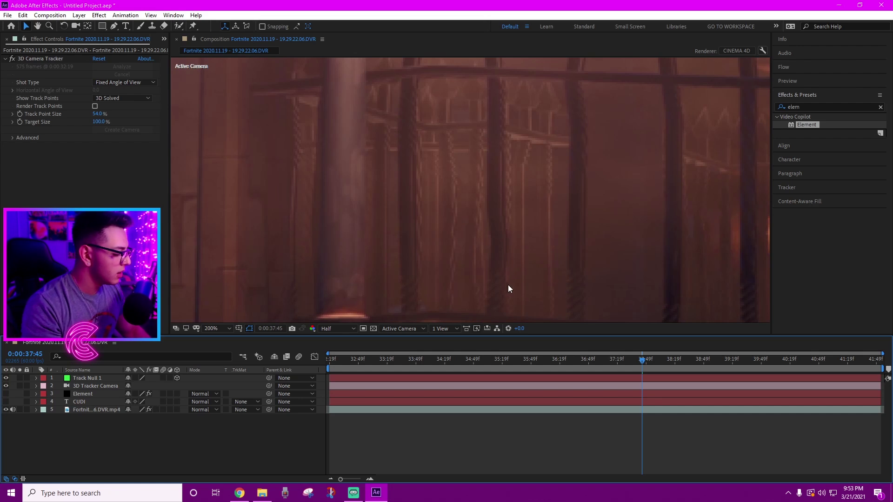
key(space)
drag(509, 289, 436, 196)
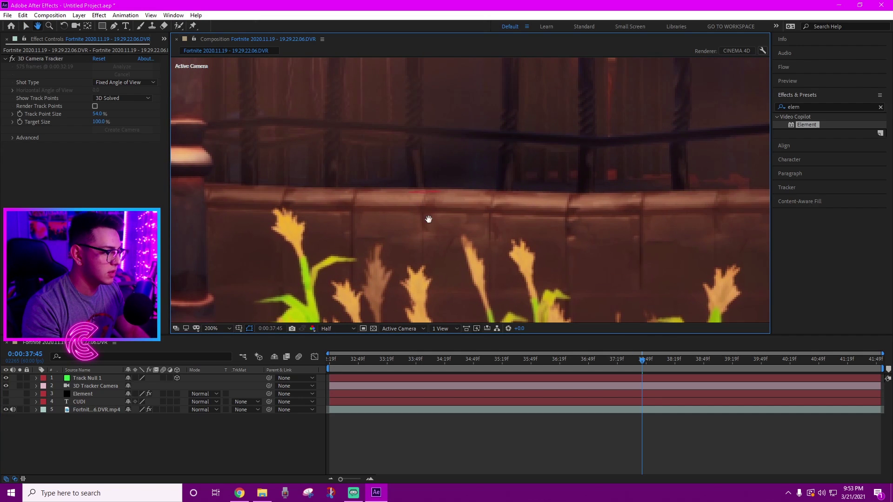
scroll(395, 189, down, 4)
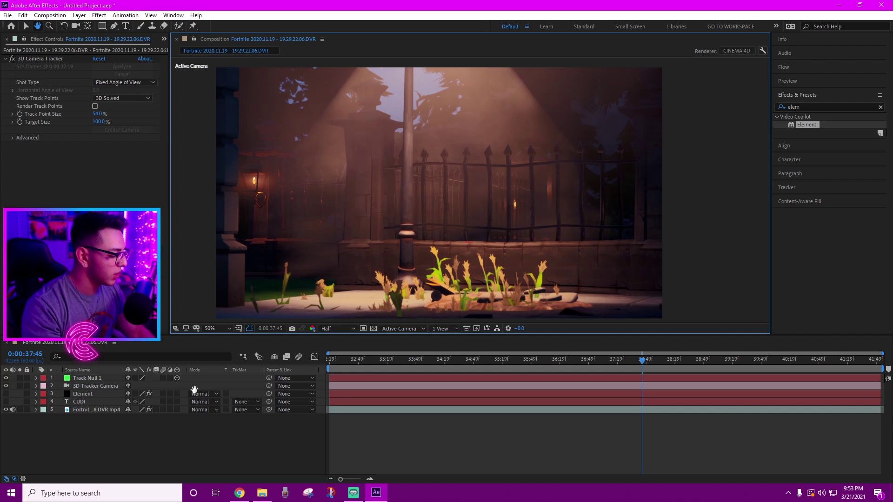
Show the footage's track points again and create a second track null from chosen points.
key(v)
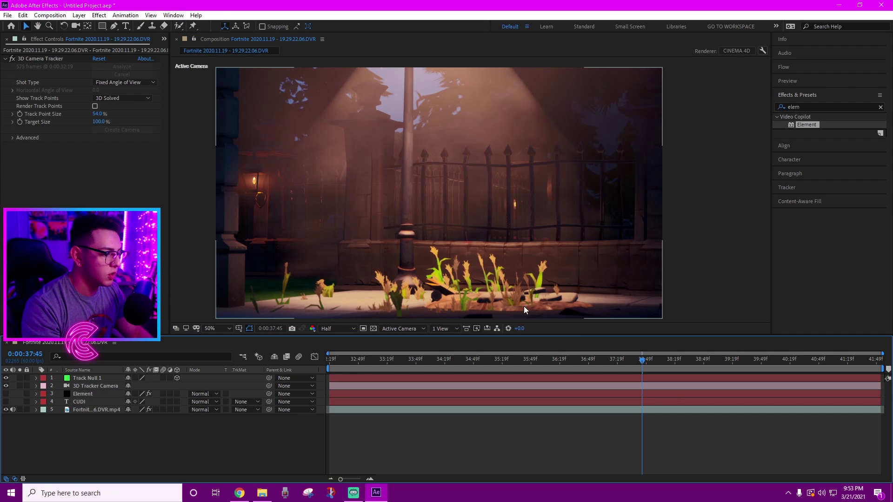
click(592, 410)
click(95, 106)
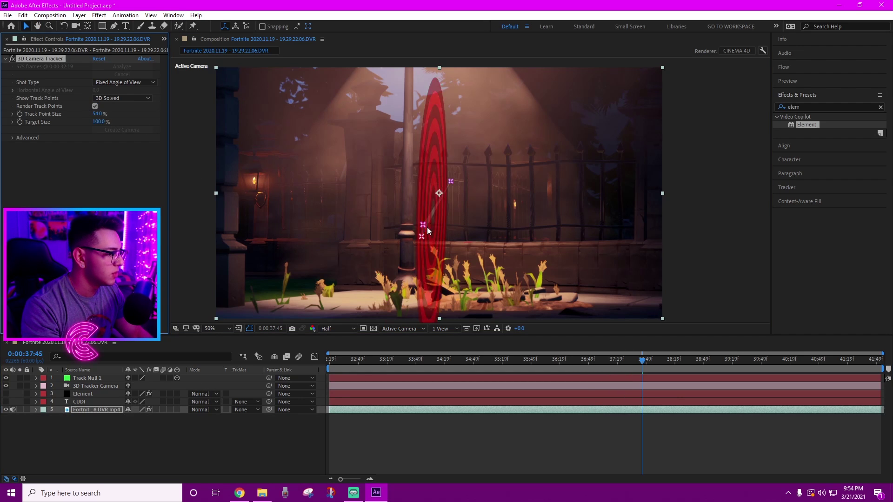
right_click(409, 243)
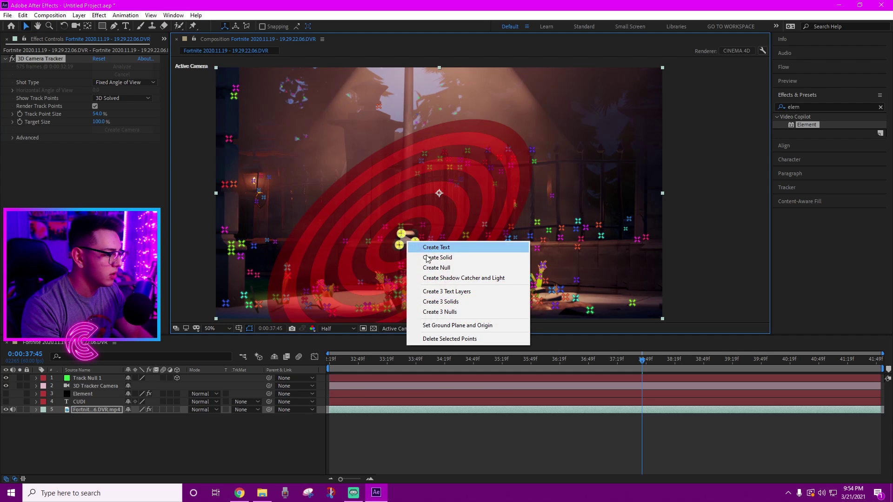
click(433, 265)
Create a third track null near the plants and a fourth on the fence, then select the null layers.
click(520, 274)
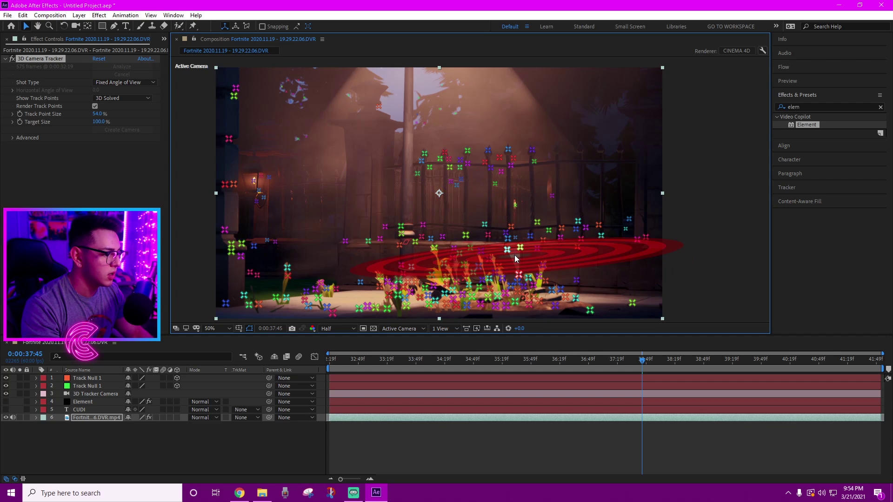
right_click(515, 255)
click(539, 282)
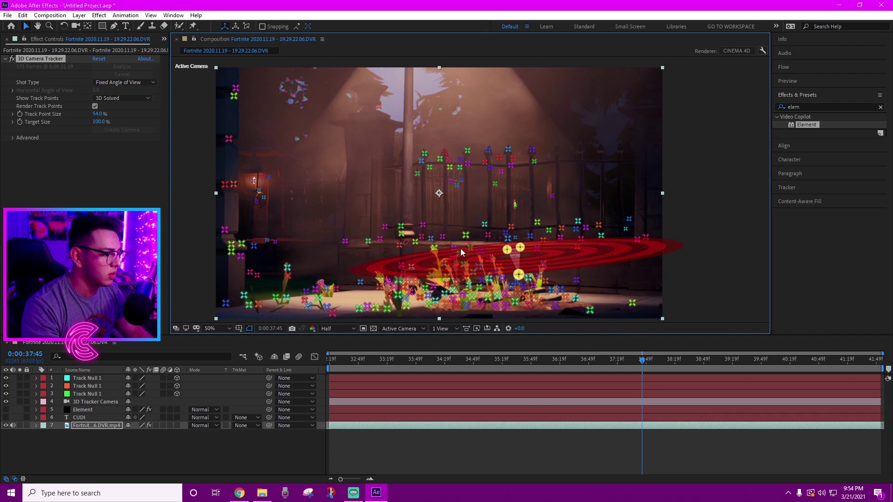
right_click(440, 207)
click(466, 233)
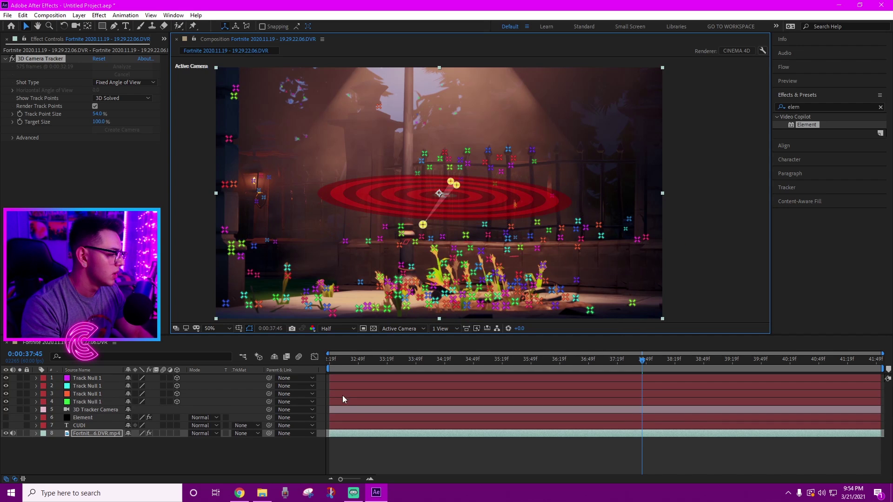
click(414, 465)
click(97, 378)
click(93, 402)
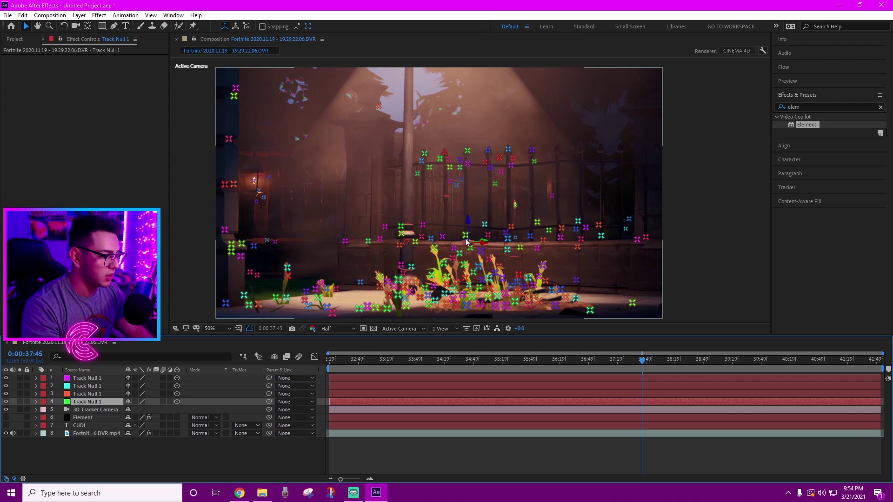
Turn on the Element layer's visibility so the red CUDI title appears over the footage.
click(525, 460)
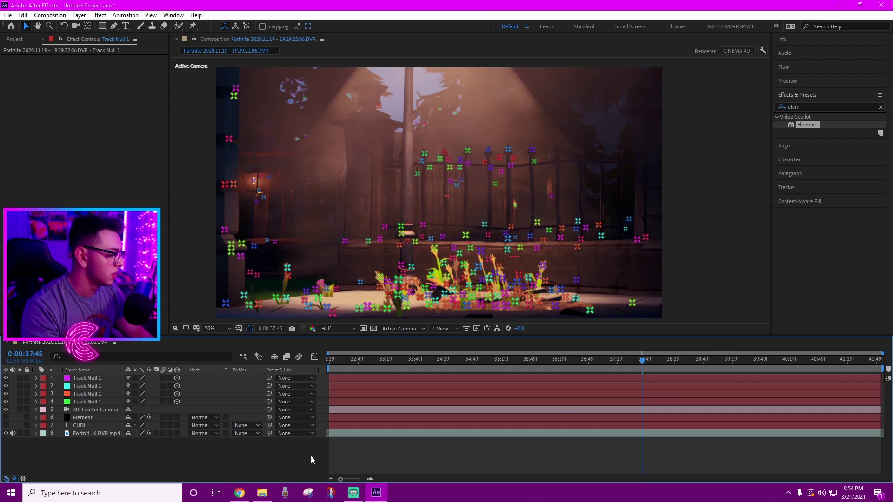
click(81, 427)
click(77, 418)
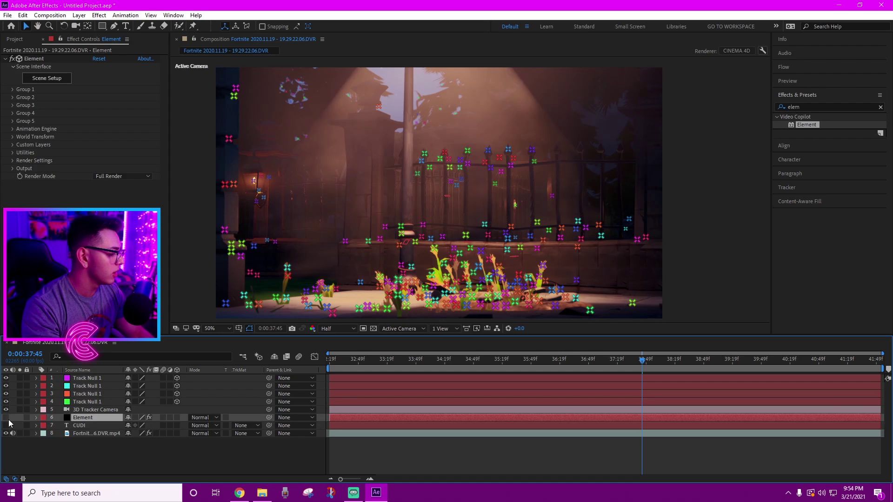
click(6, 425)
click(419, 445)
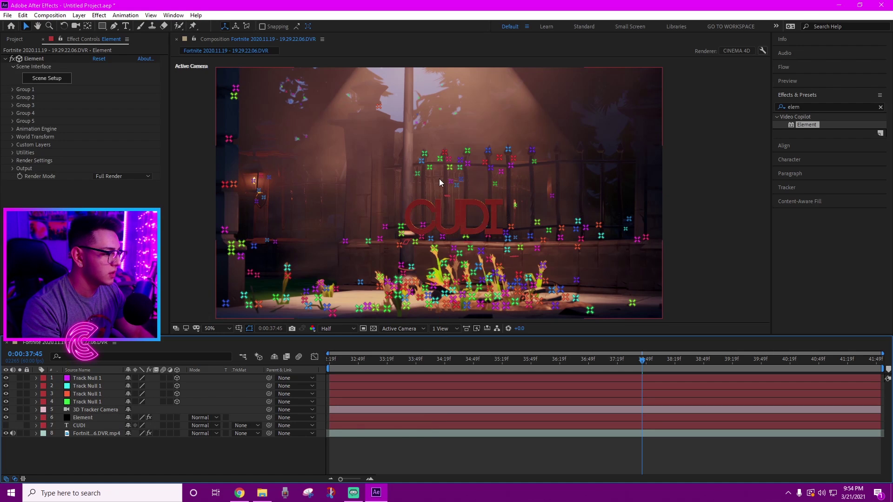
Expand Element's Group 1 and reveal Track Null 4's position of 1013.8, 628.1, 500.0.
click(89, 418)
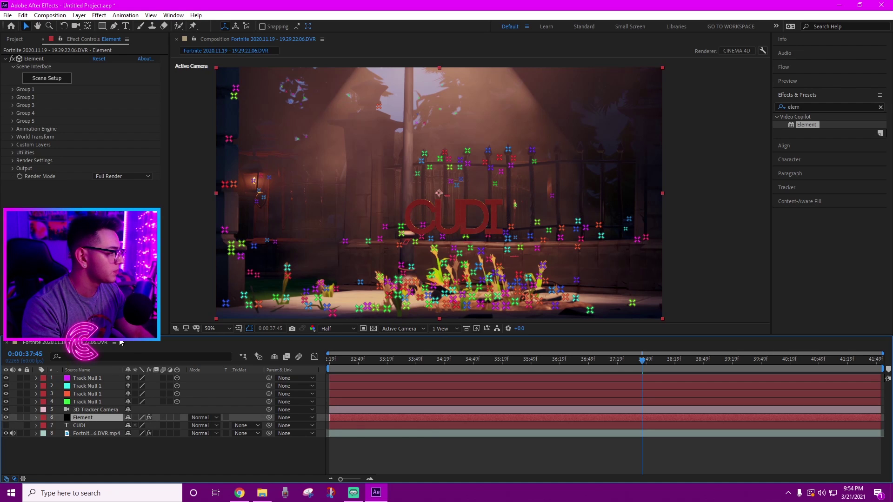
click(12, 89)
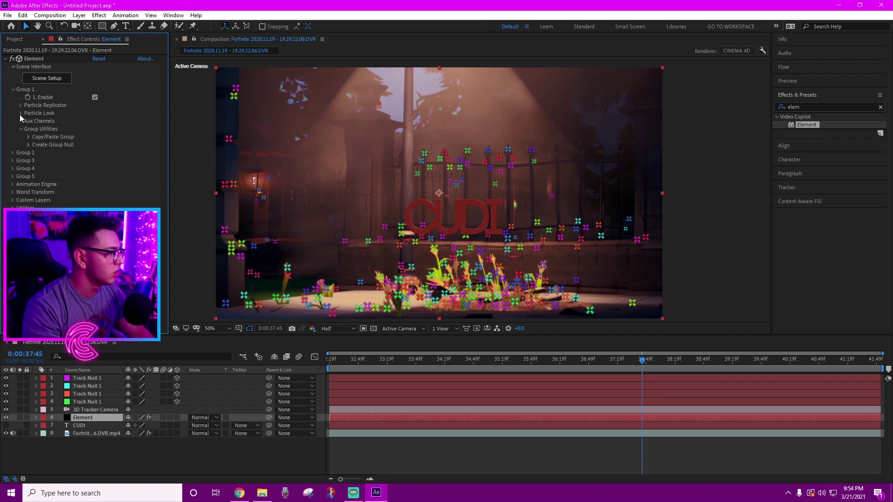
click(87, 402)
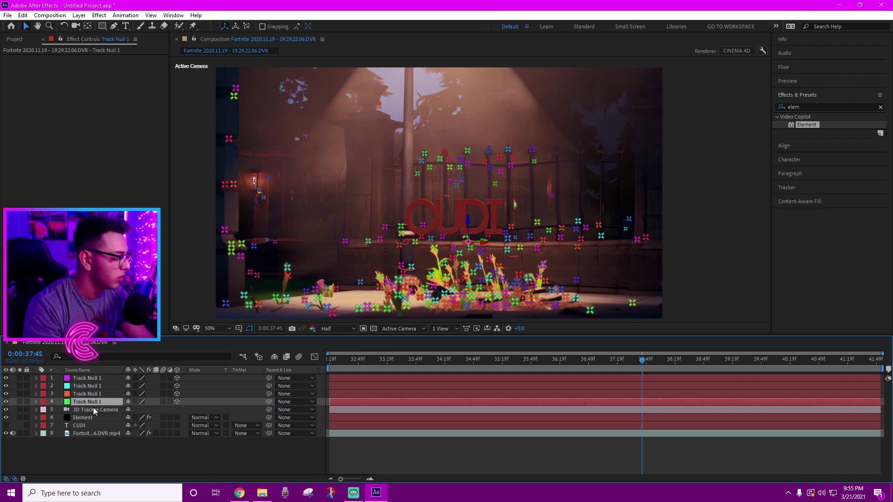
key(p)
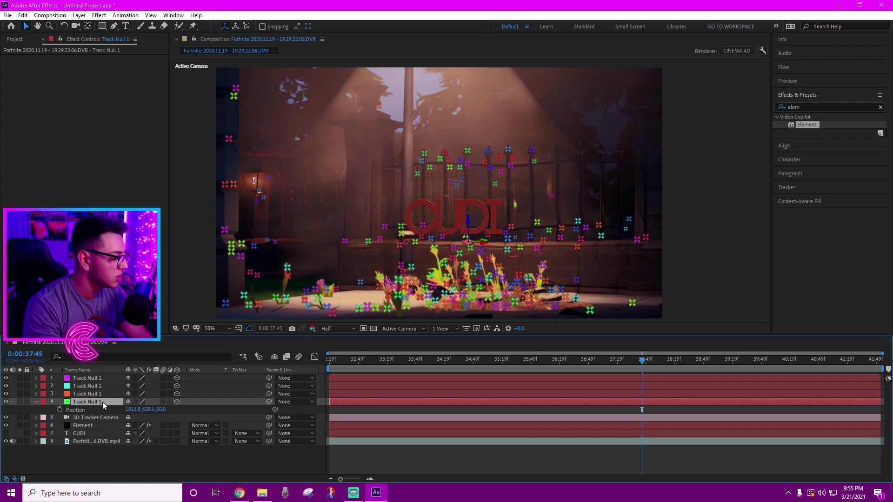
click(84, 426)
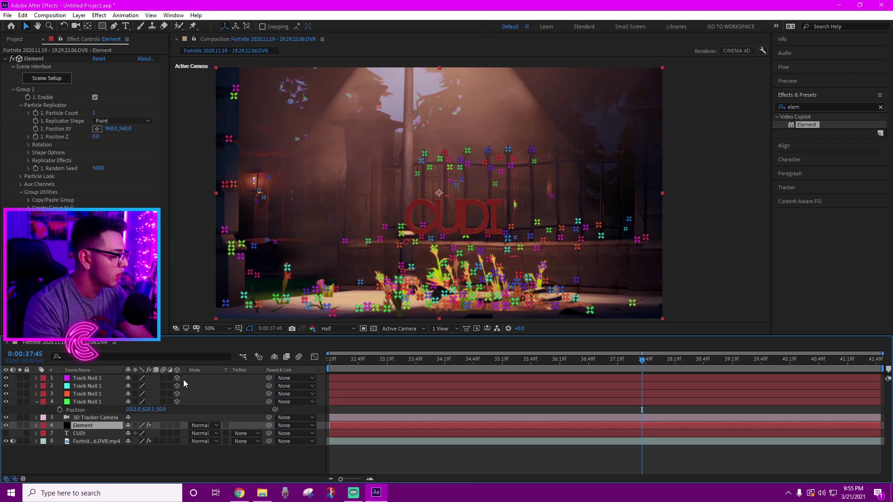
Paste Track Null 4's position into Element's Position XY, raise Y to 448.1, and check a later frame.
click(131, 410)
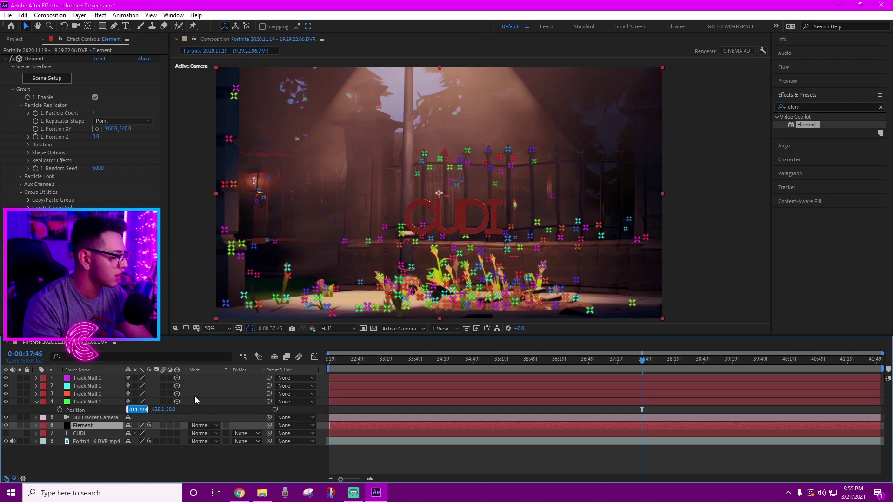
click(111, 128)
key(ctrl+v)
key(Return)
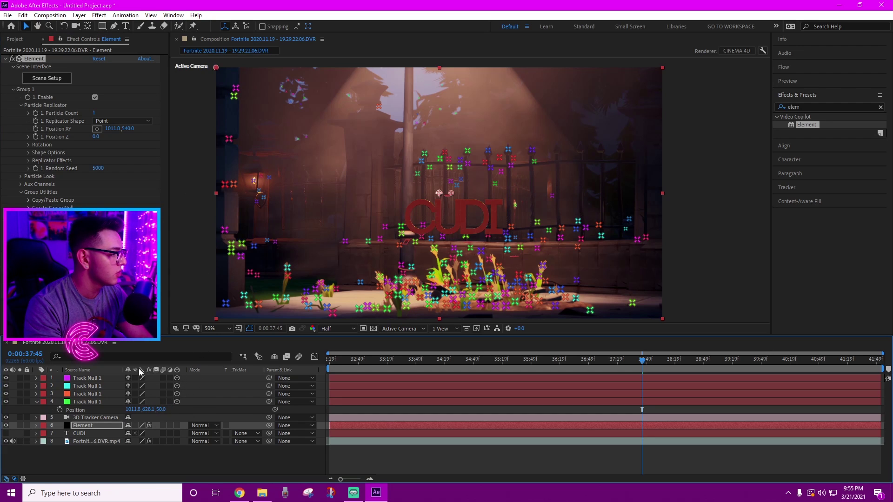
click(432, 212)
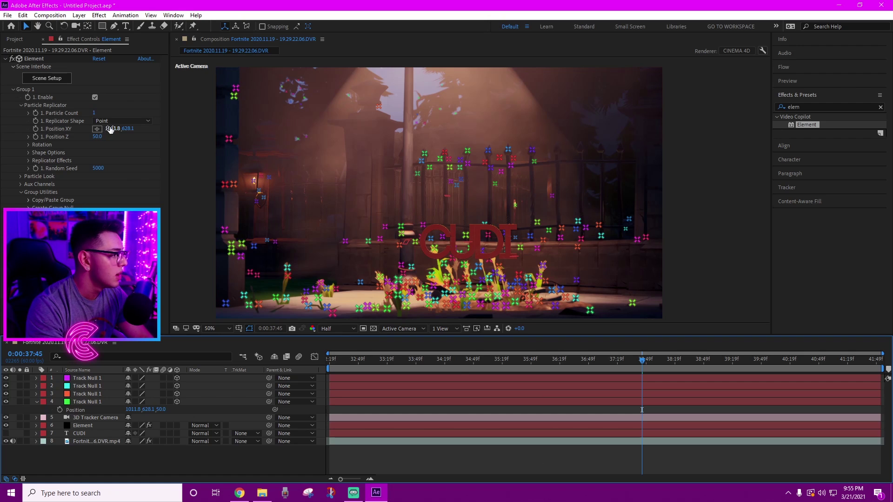
drag(127, 129, 54, 130)
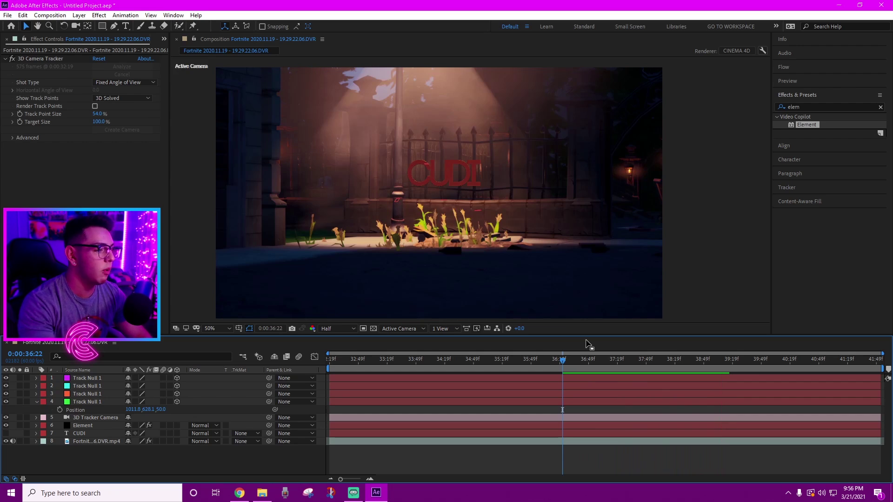
click(626, 359)
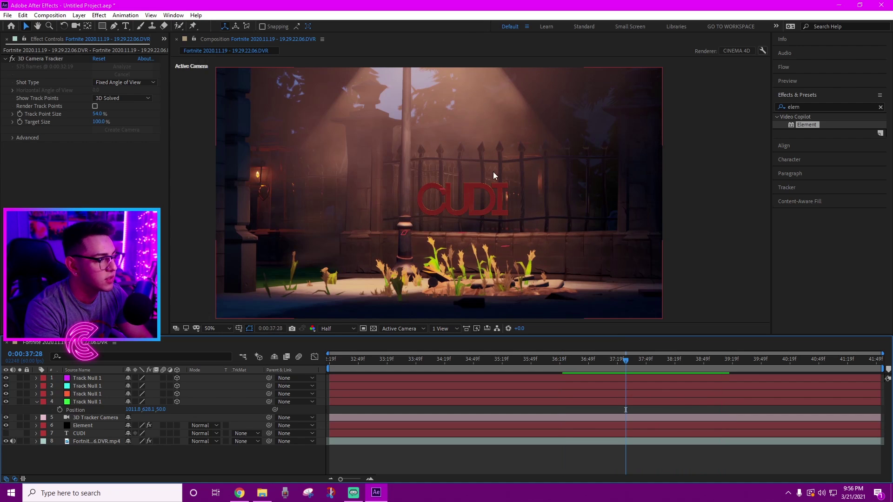